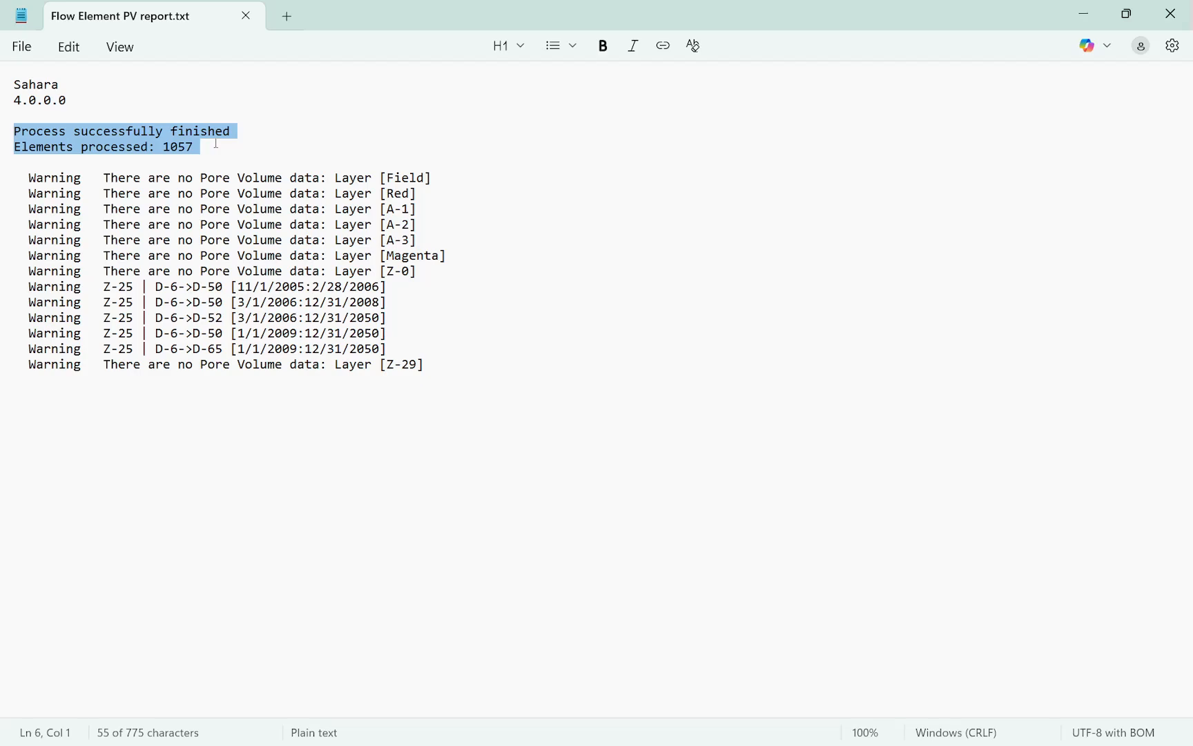
Examine the report's missing pore volume warnings by layer and the flow element warnings for layer Z-25
left_click_drag(111, 194, 290, 210)
left_click(444, 255)
left_click_drag(432, 264, 14, 178)
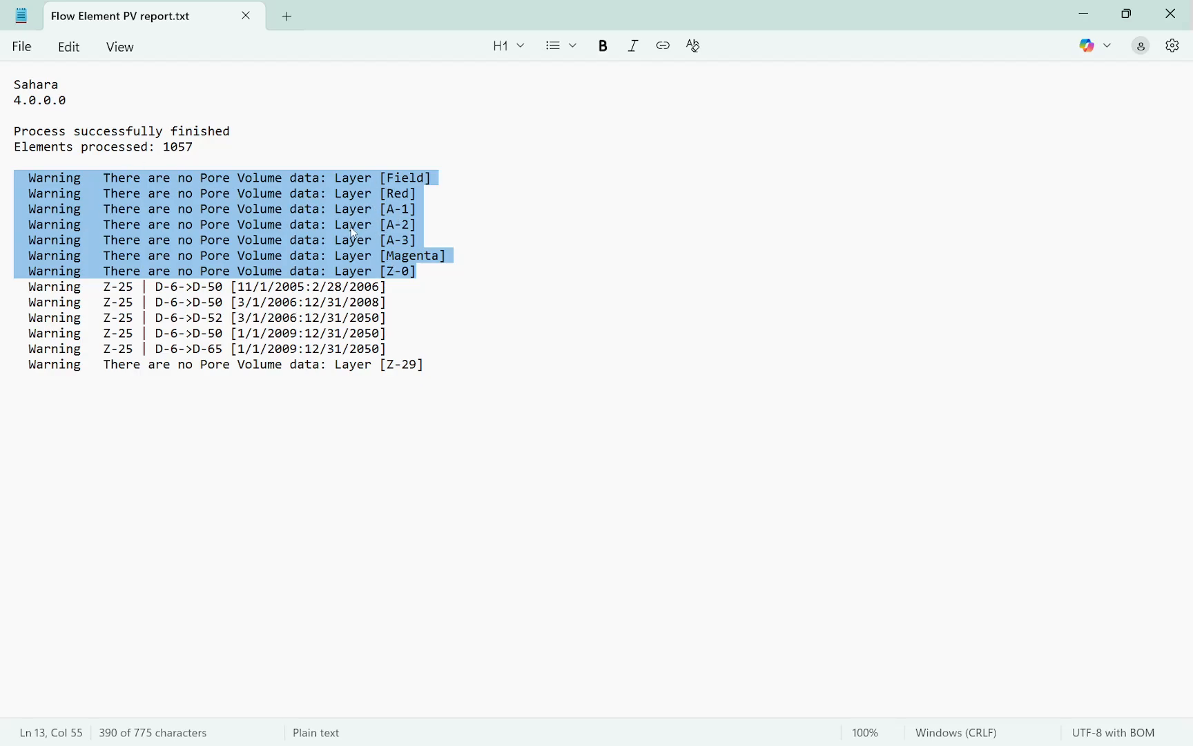
left_click(403, 319)
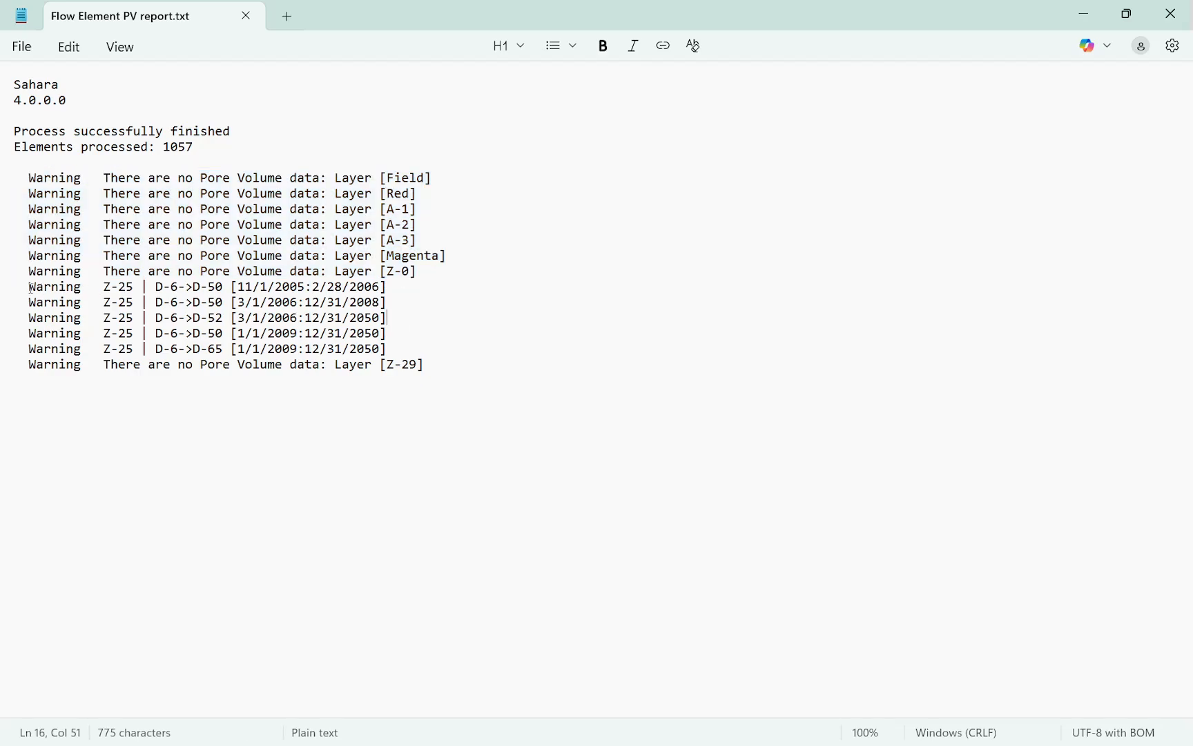
left_click_drag(31, 288, 441, 346)
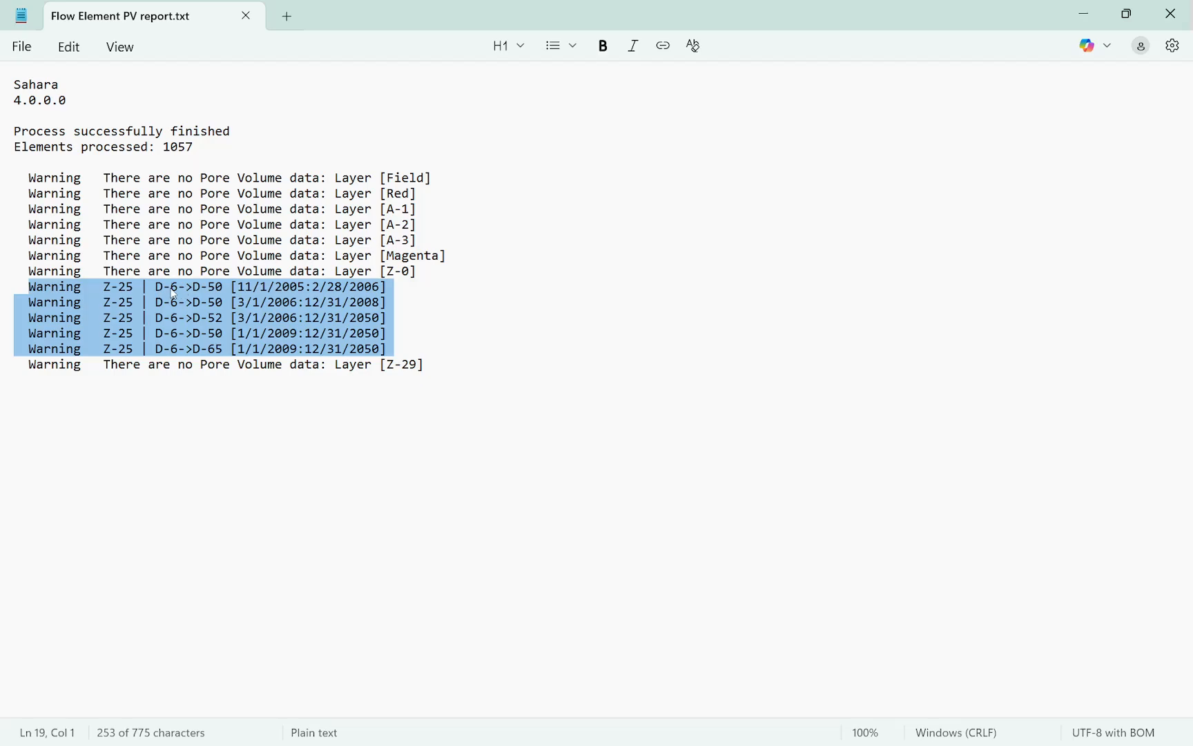
left_click(346, 356)
left_click_drag(444, 364, 36, 365)
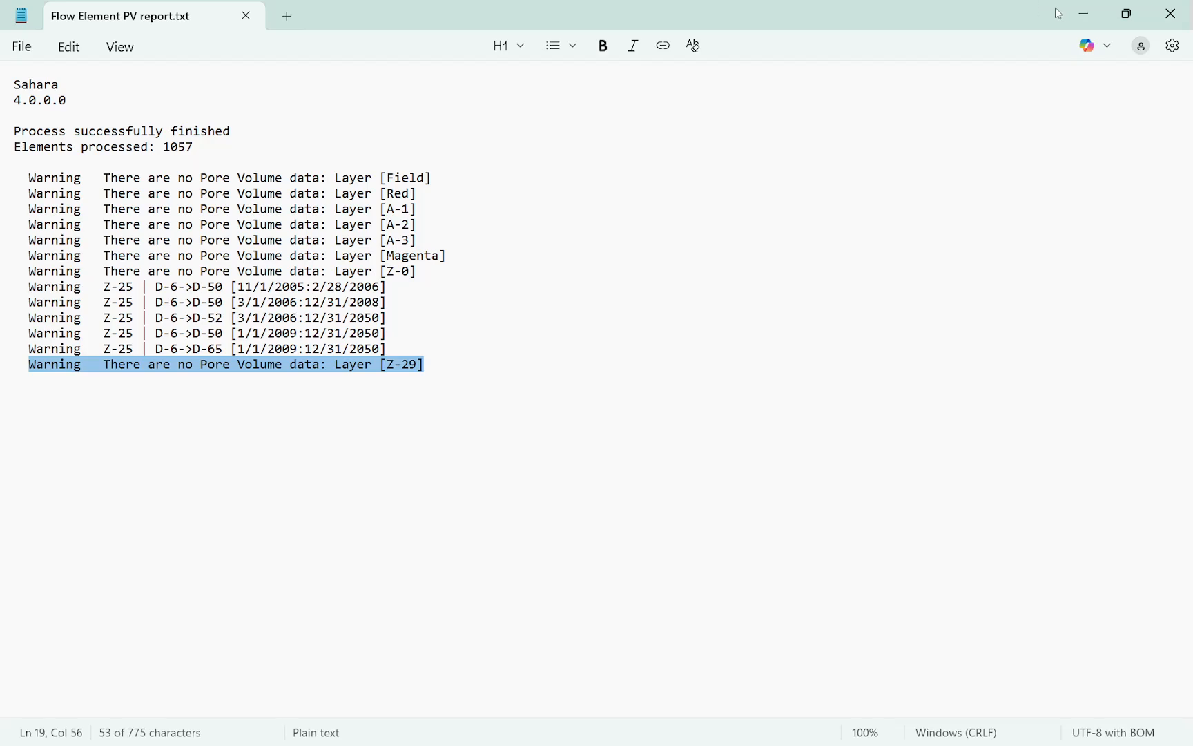
Switch to Sahara and inspect layer Z-29 on the map with Pore Volume selected and the date at 12/2050
left_click(1091, 19)
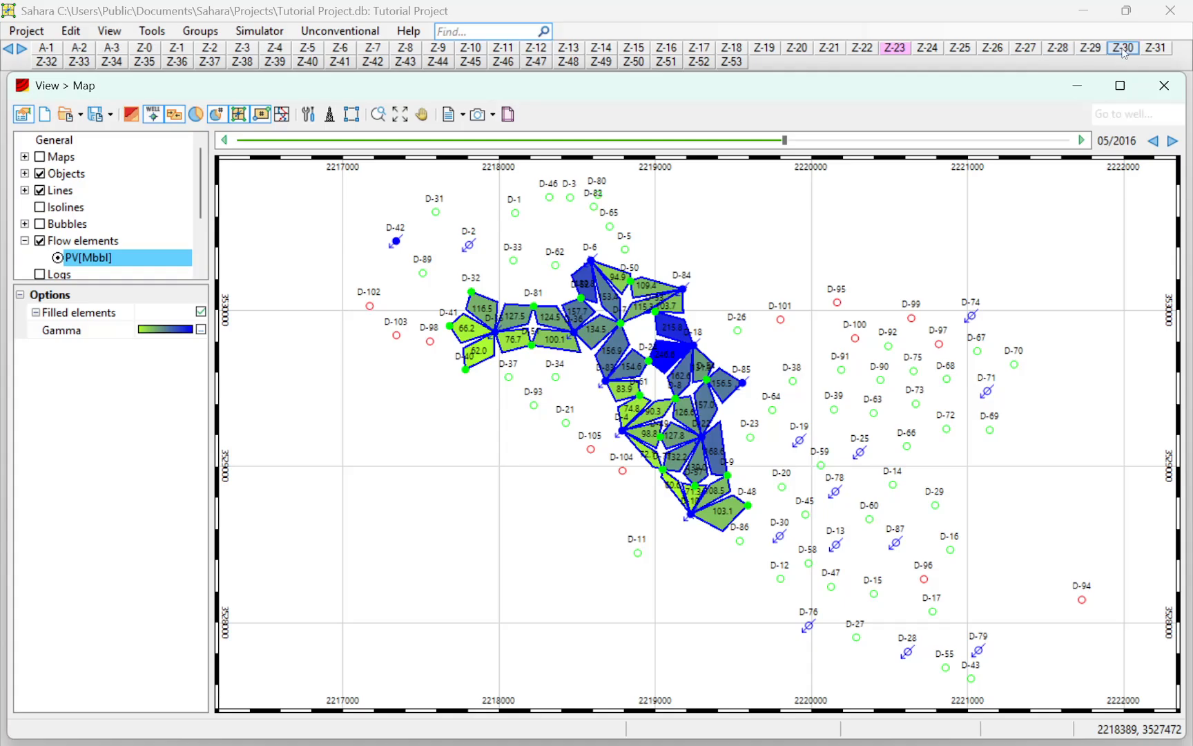
left_click(1090, 47)
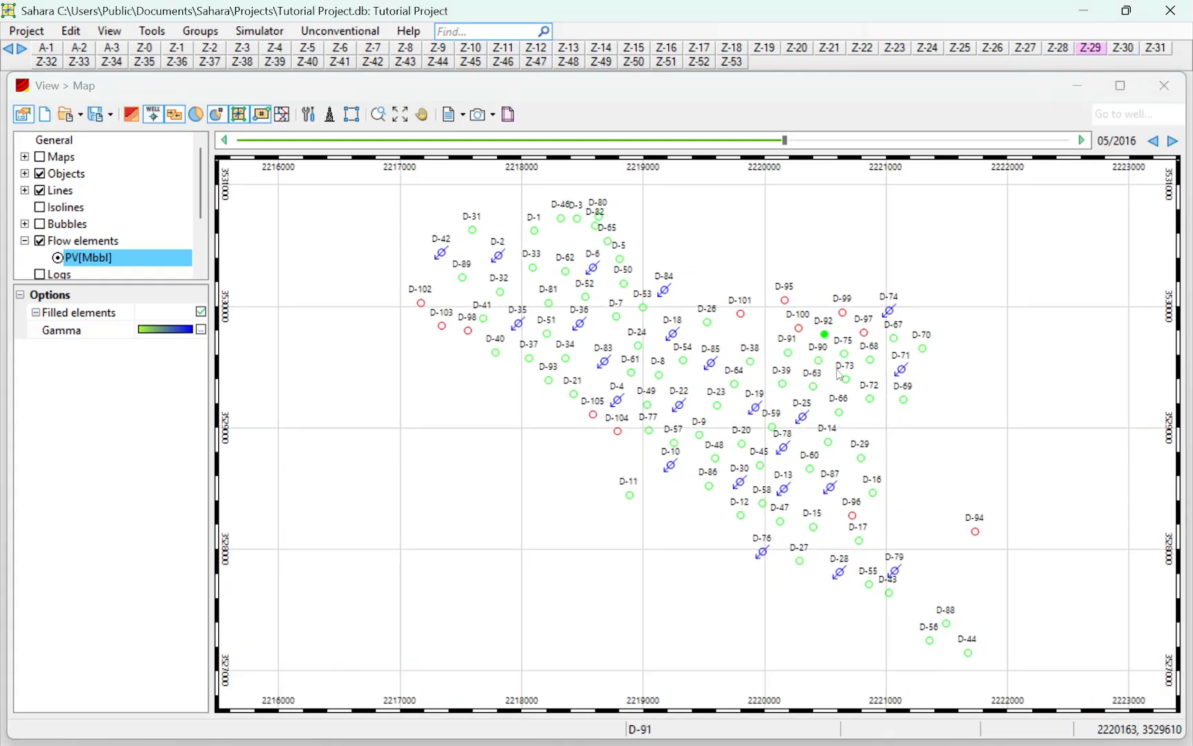
left_click(25, 157)
left_click(57, 240)
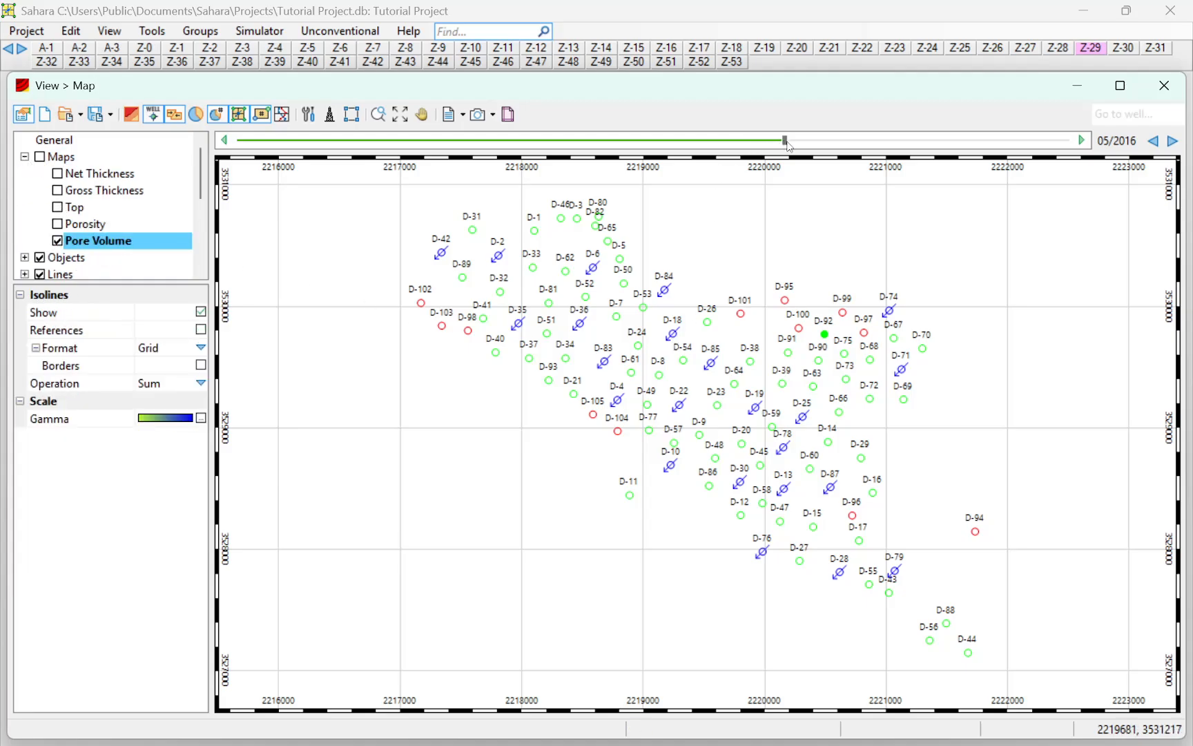
left_click_drag(785, 141, 1070, 172)
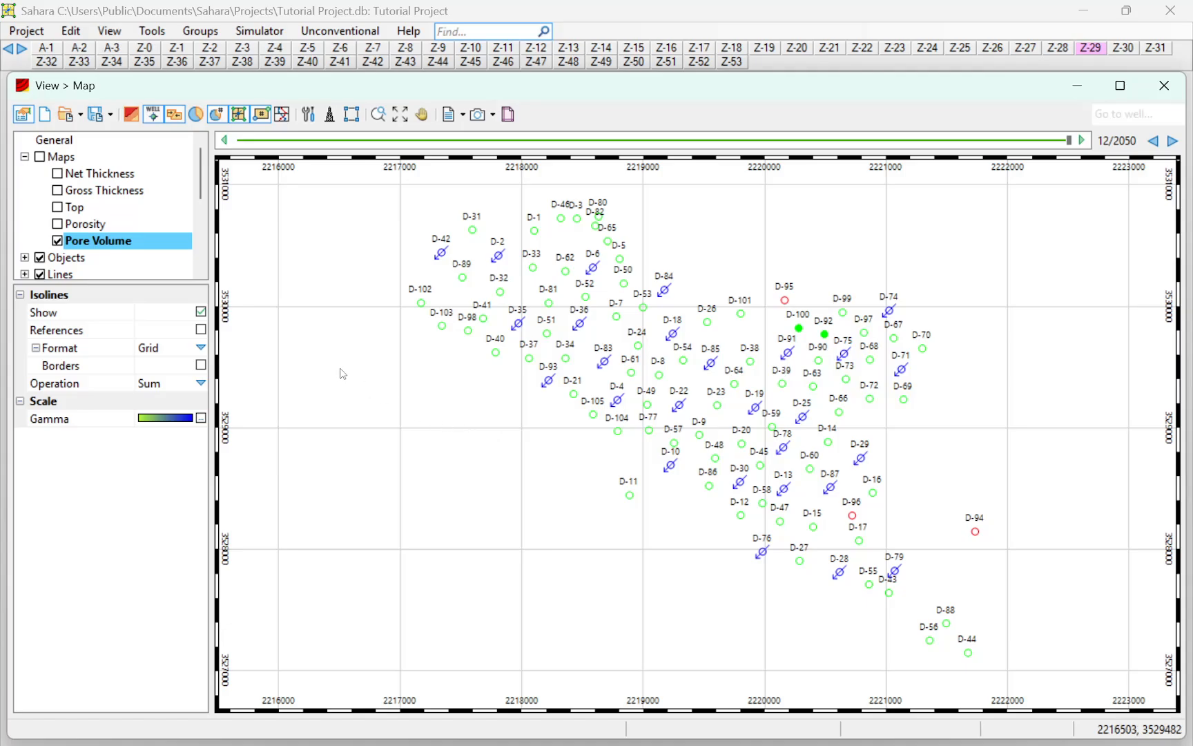
Switch to the Notepad report to recheck the five Z-25 flow element warnings, and return to the Sahara map
left_click(439, 725)
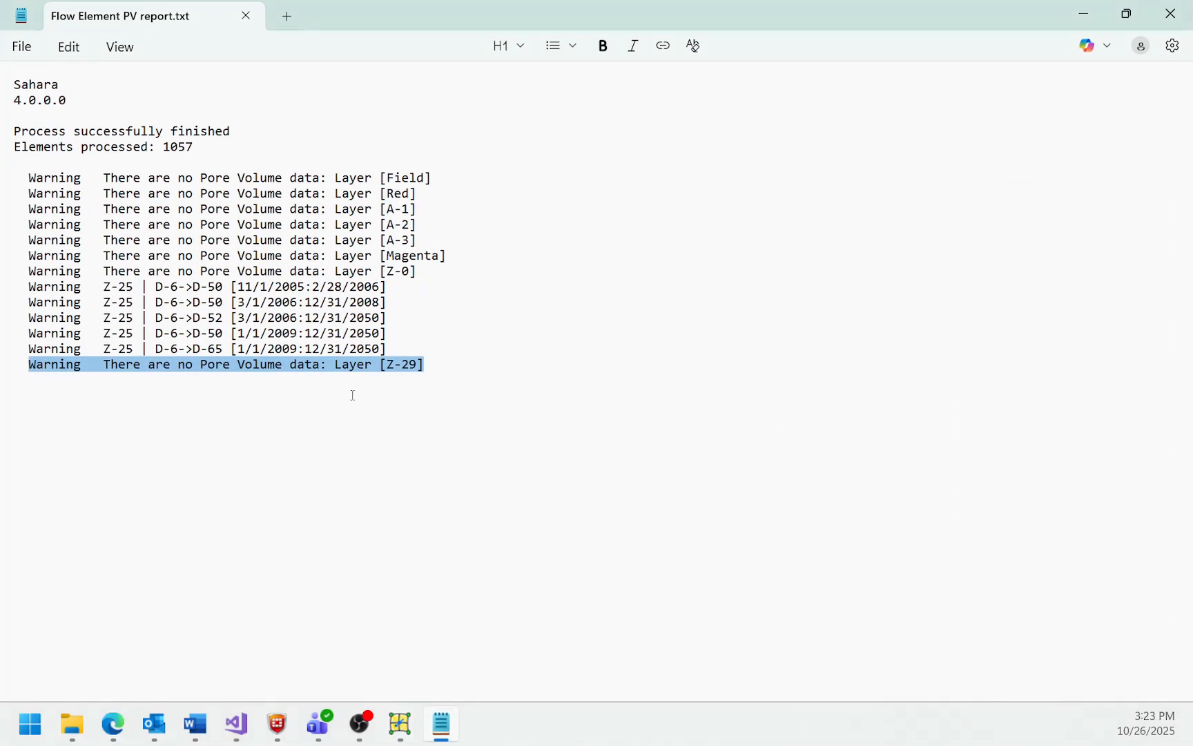
left_click_drag(388, 349, 6, 299)
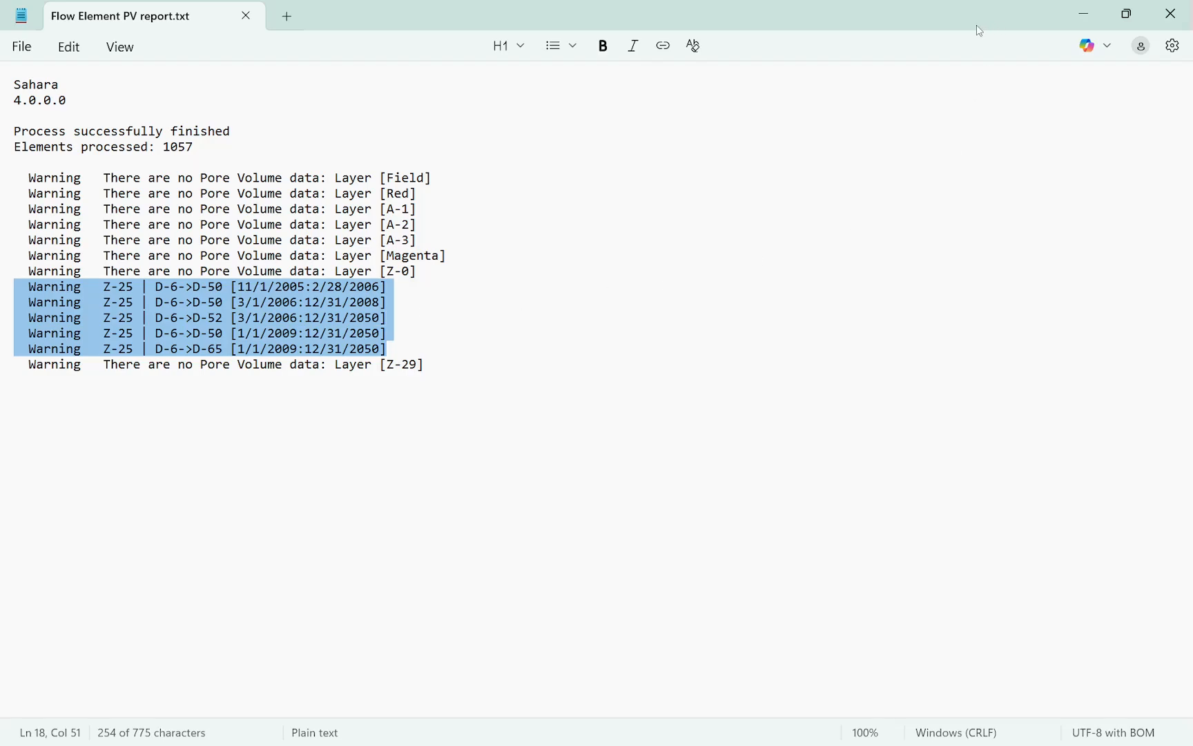
left_click(1103, 9)
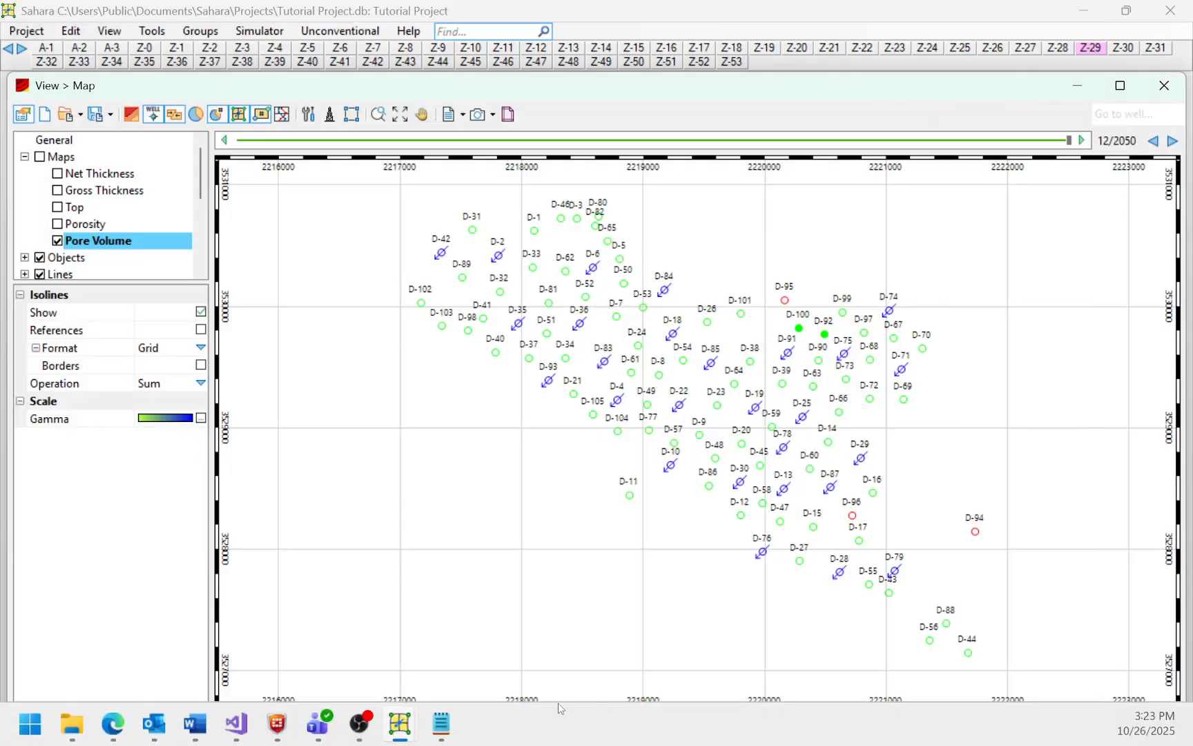
left_click(435, 732)
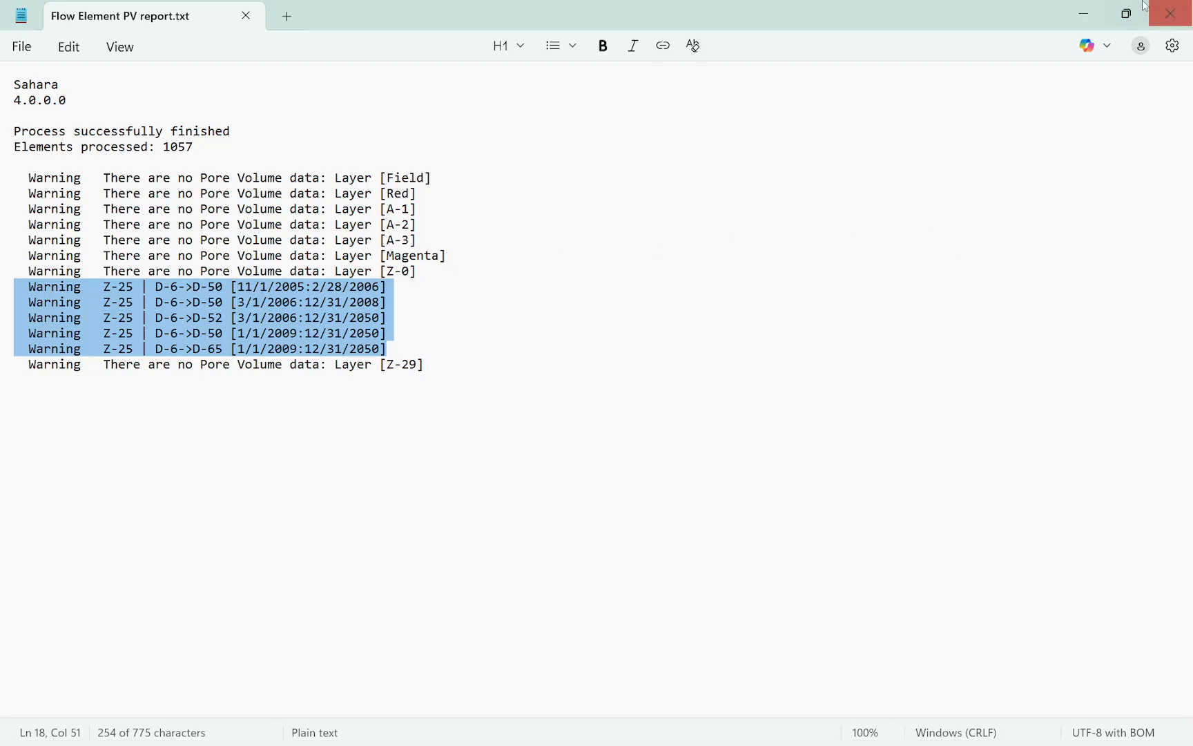
double_click(1061, 14)
left_click(1061, 14)
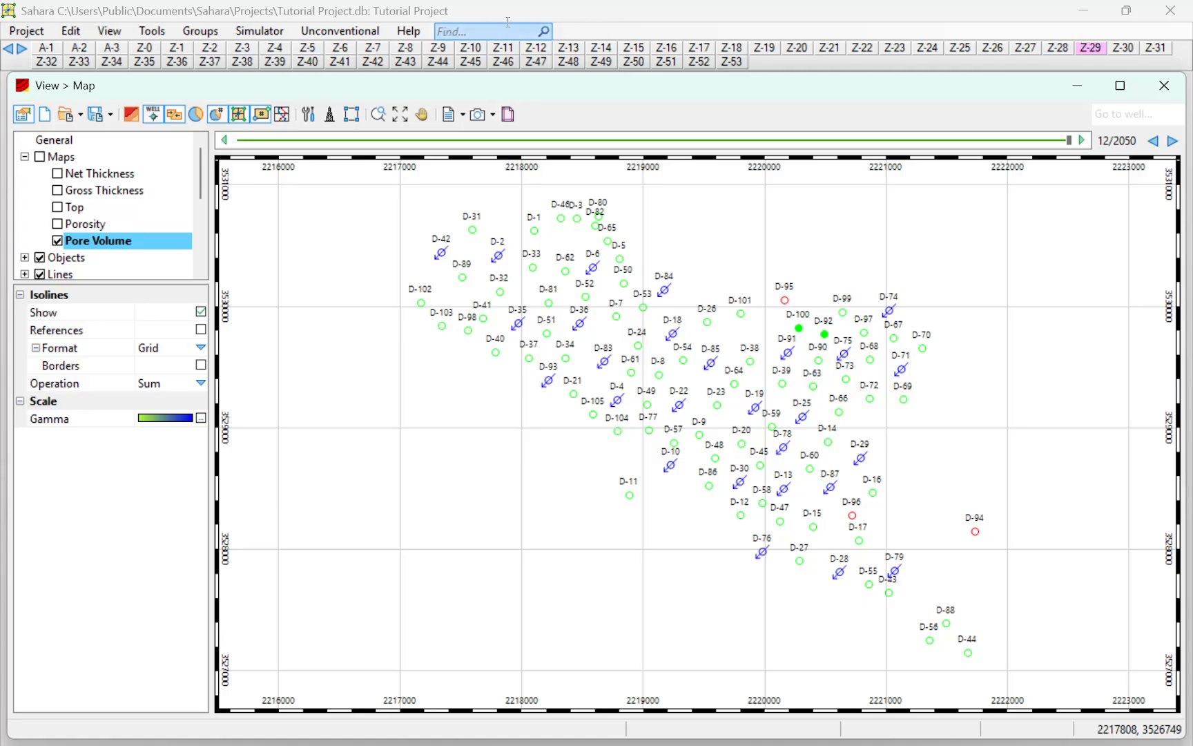
Display layer Z-25 with its Pore Volume map and set the date to 02/2019 to inspect the elements around D-6
left_click(959, 48)
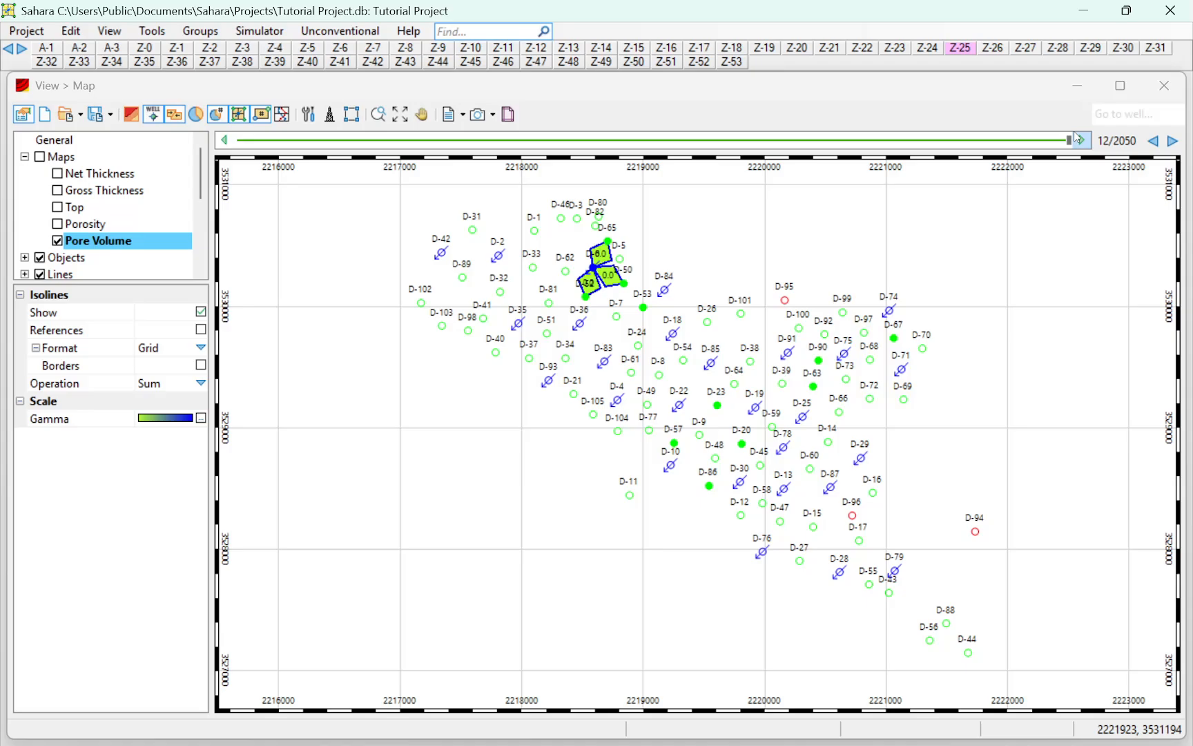
left_click(38, 163)
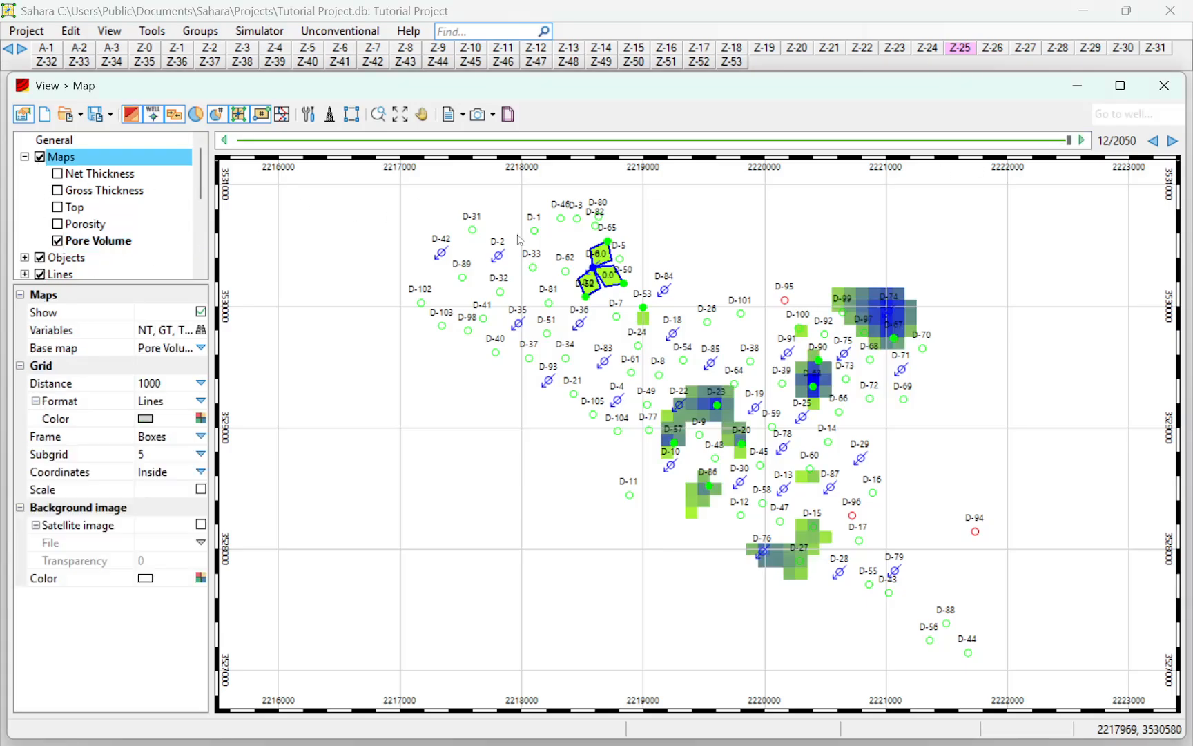
left_click_drag(1069, 141, 799, 142)
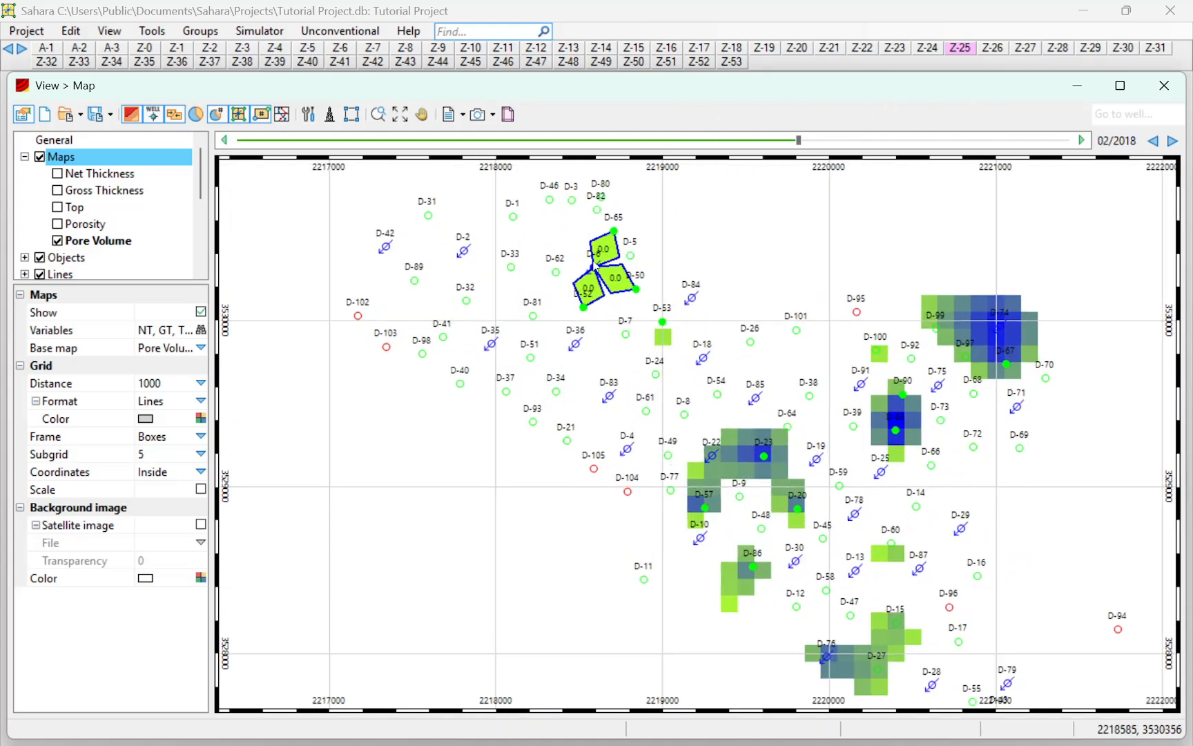
scroll(639, 299, "up", 5)
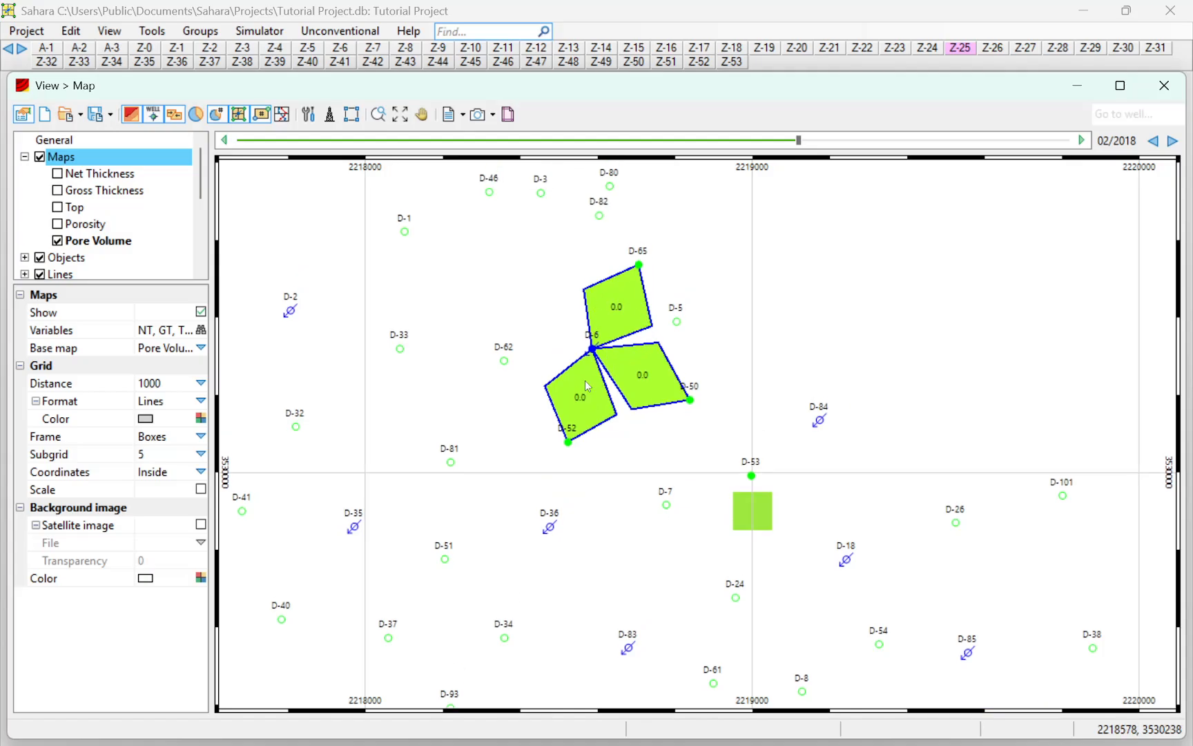
mouse_move(799, 143)
left_mouse_down()
mouse_move(811, 143)
mouse_move(705, 143)
mouse_move(807, 143)
left_mouse_up()
scroll(700, 359, "down", 3)
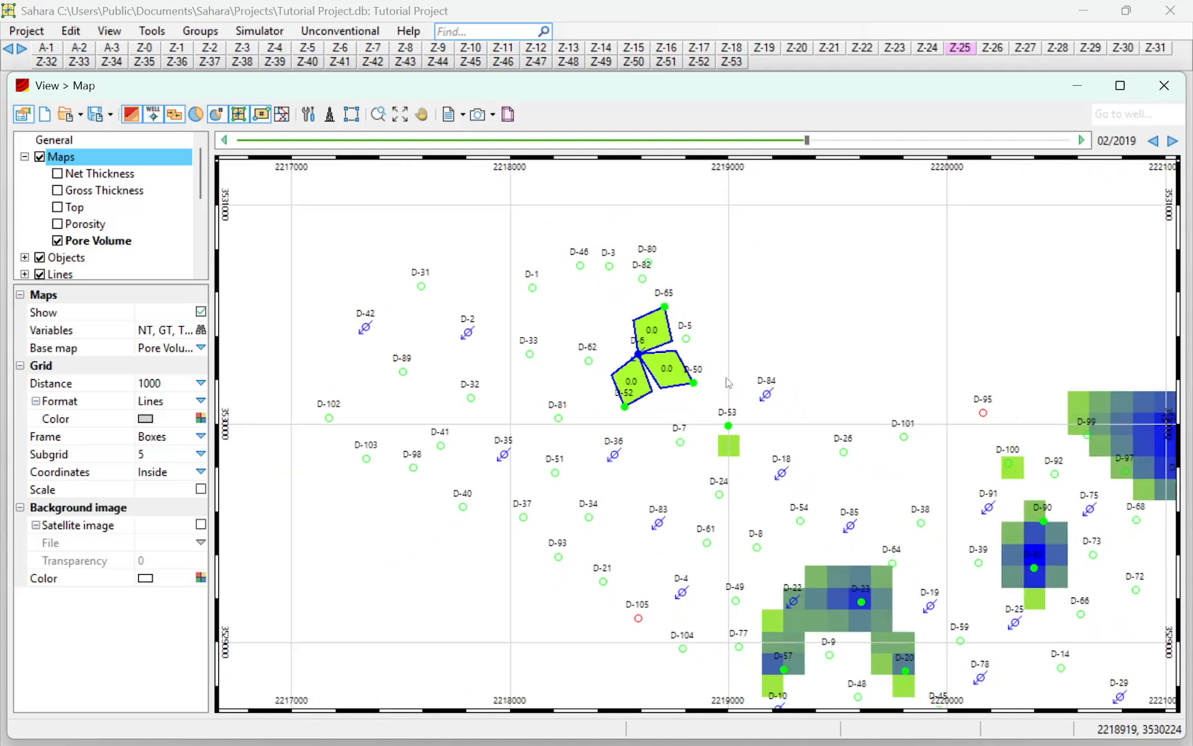
Search the variables for "pore vo" and review the Pore Volume definitions under Flow elements and Petrophysical data
left_click(70, 31)
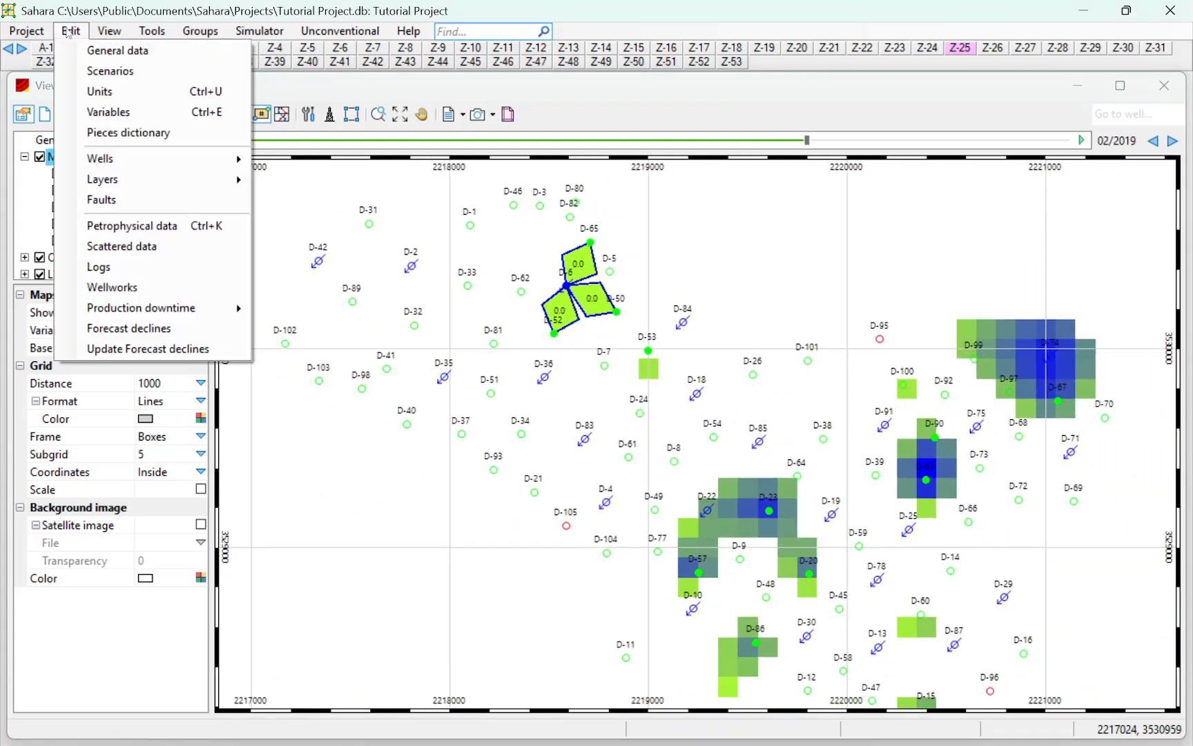
left_click(114, 112)
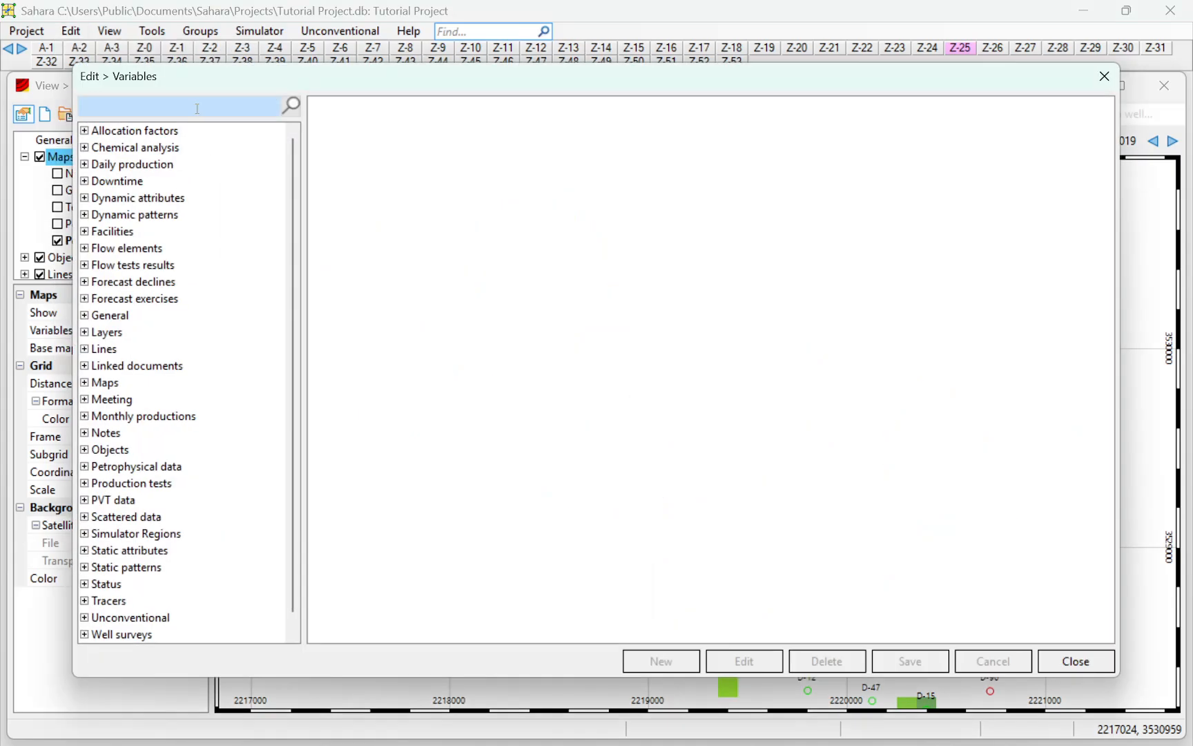
left_click(197, 109)
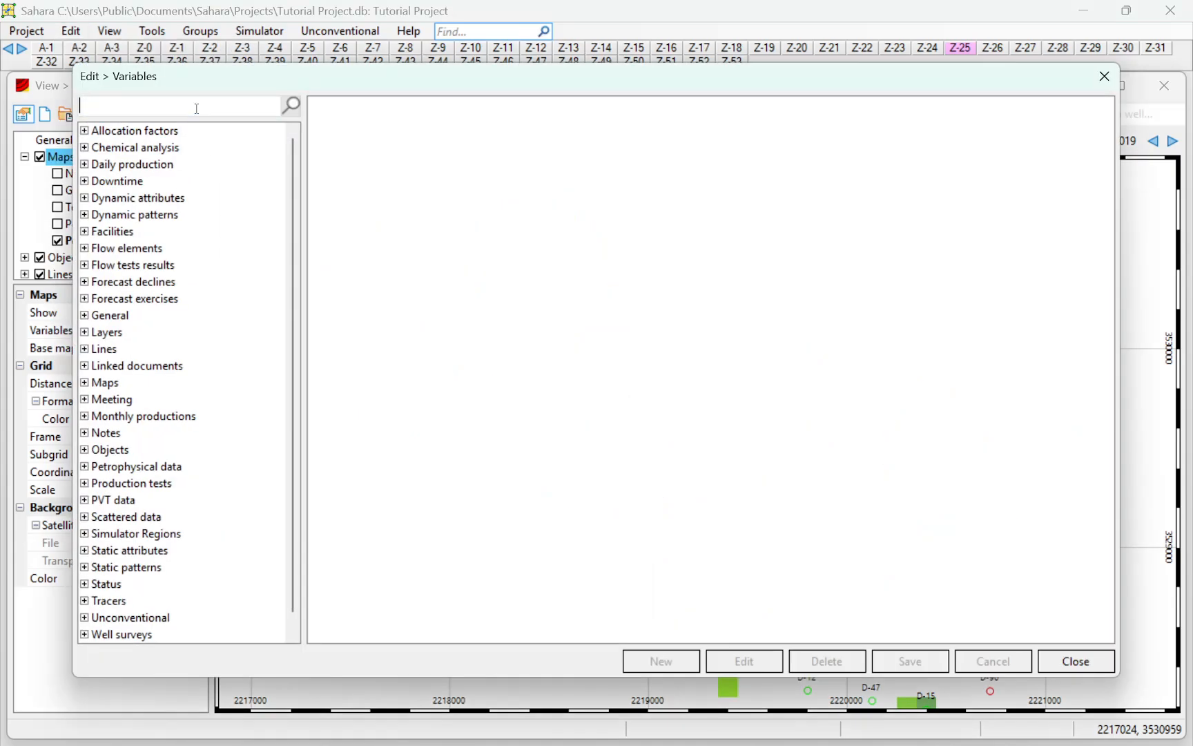
type("pore vo")
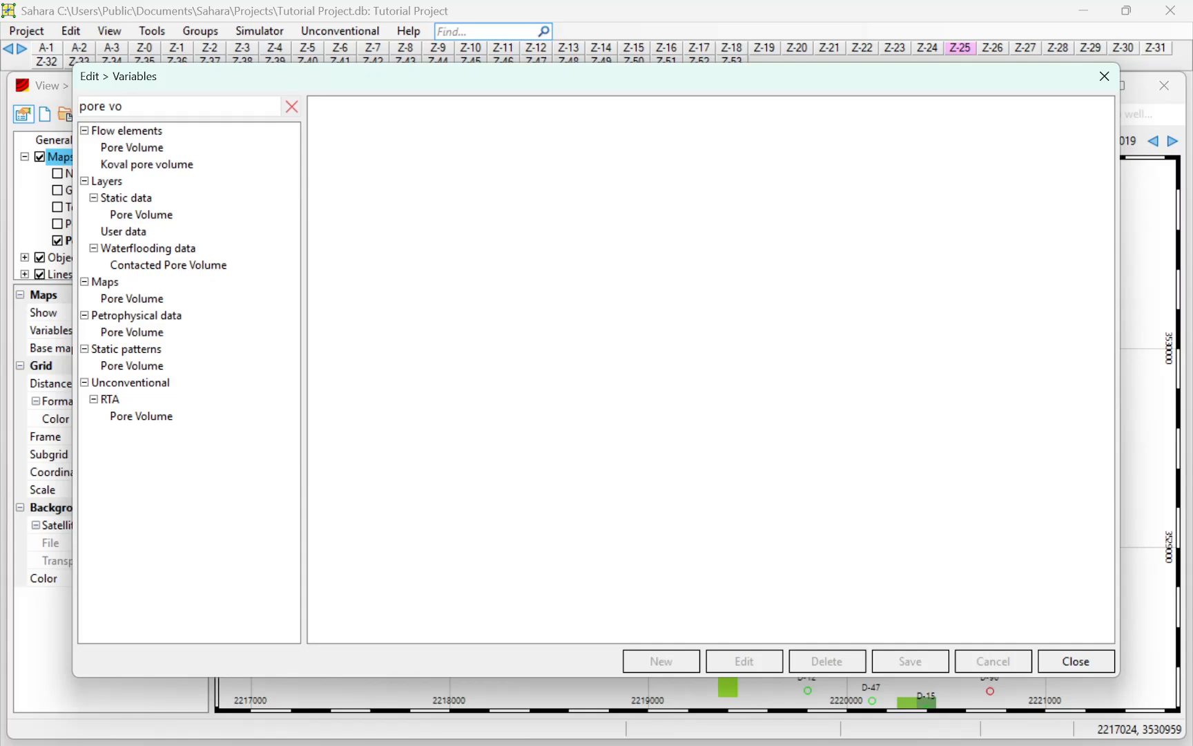
left_click(158, 152)
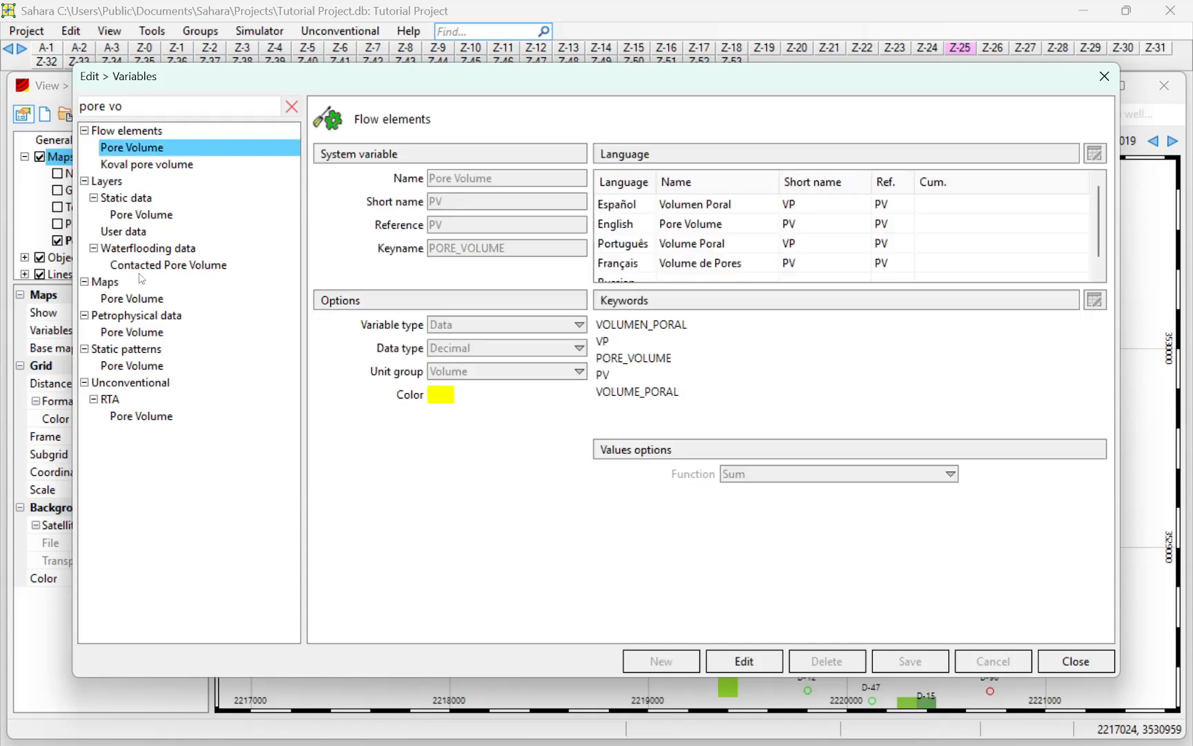
left_click(131, 333)
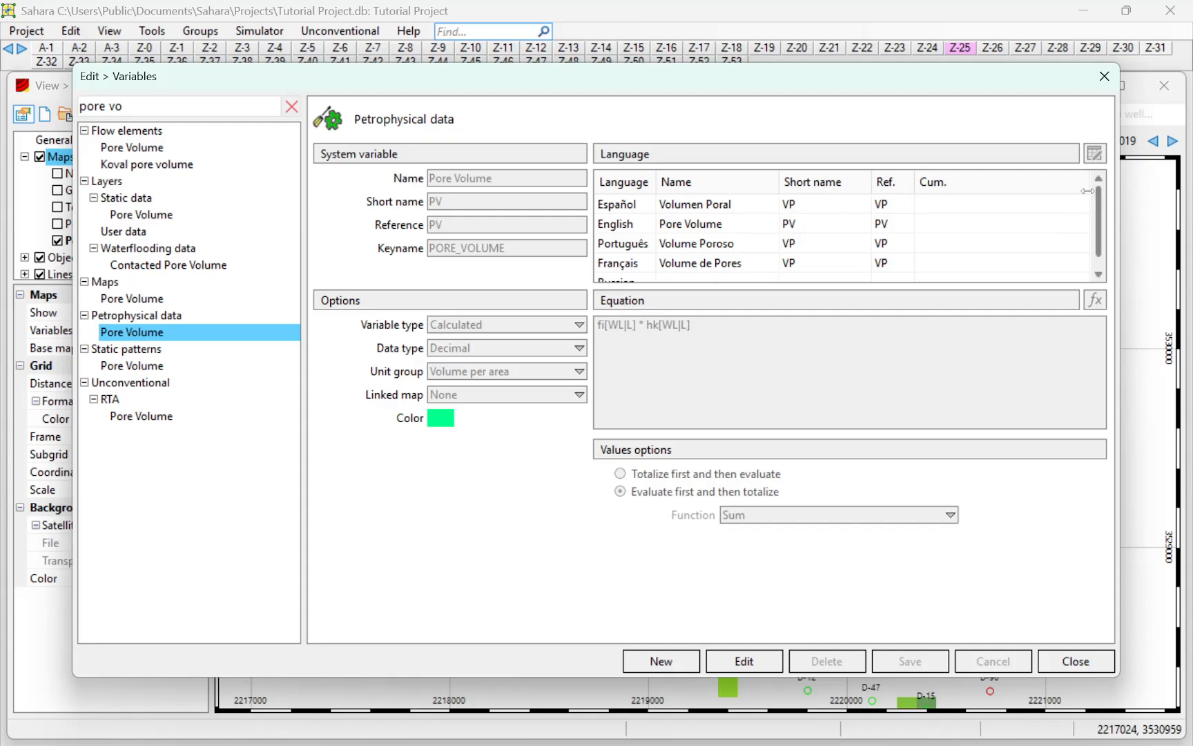
left_click(1104, 76)
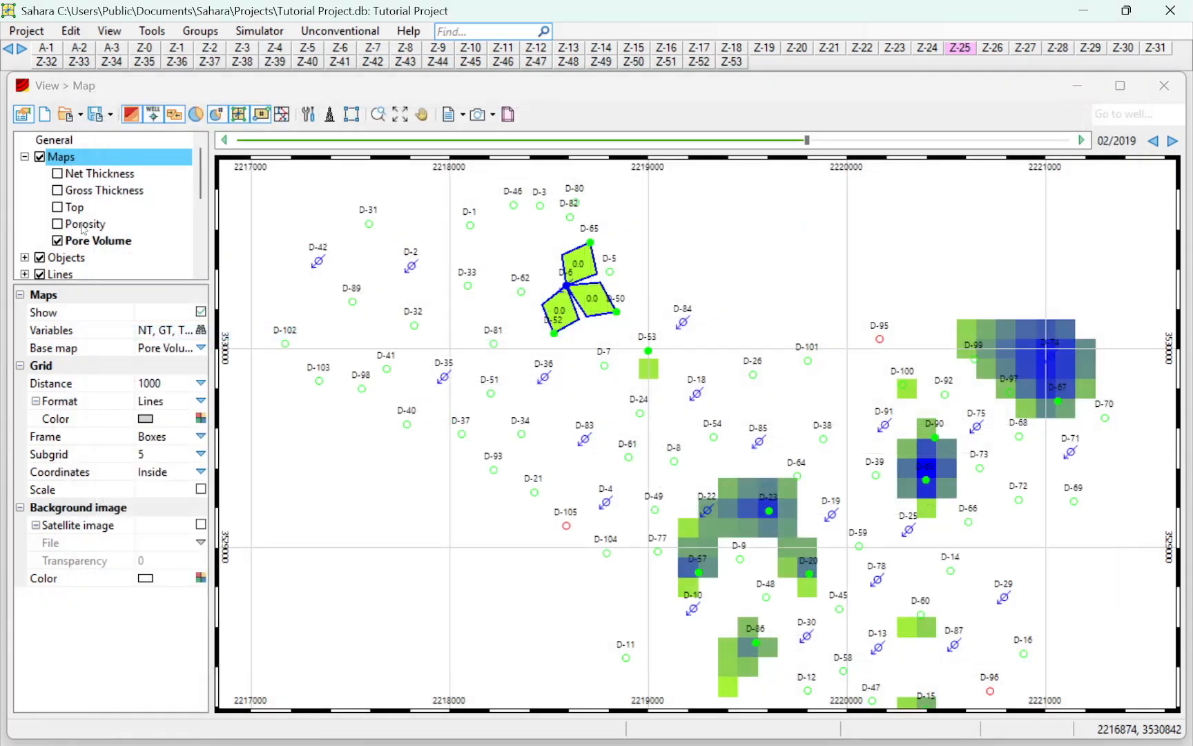
Compare the Porosity and Net Thickness maps of layer Z-25 around the D-6 flow elements, ending on Porosity
left_click(58, 224)
scroll(608, 335, "down", 1)
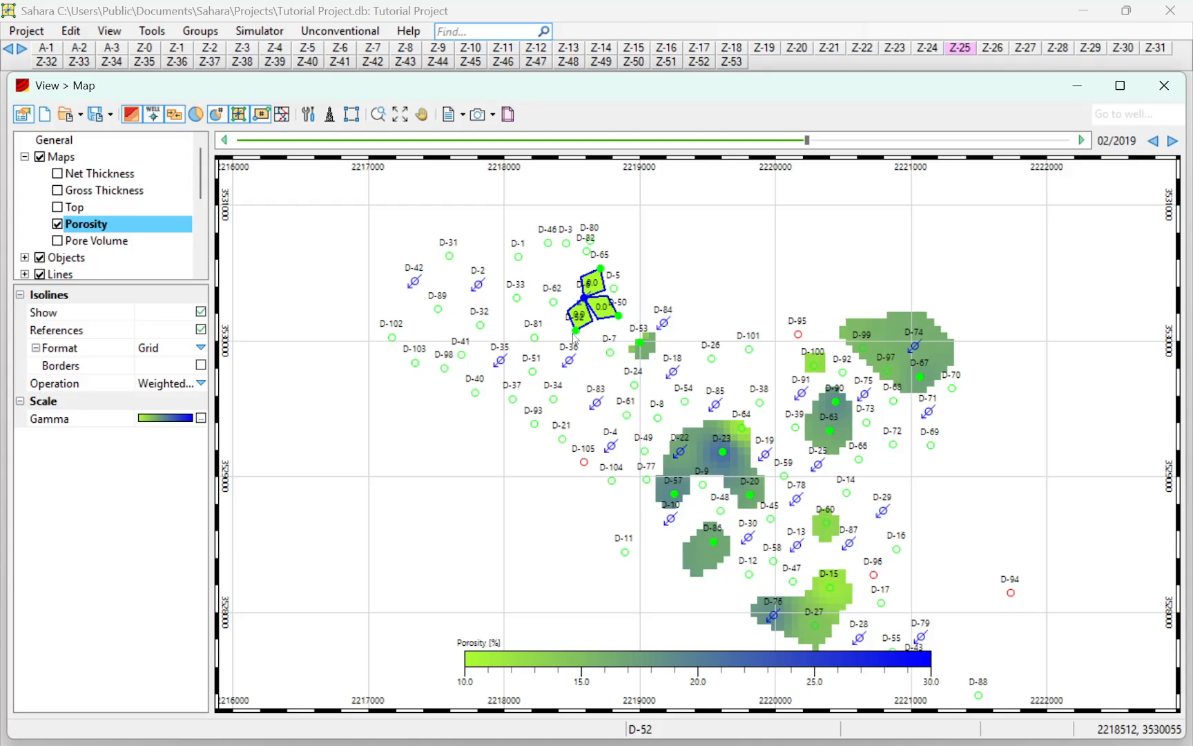
left_click(57, 174)
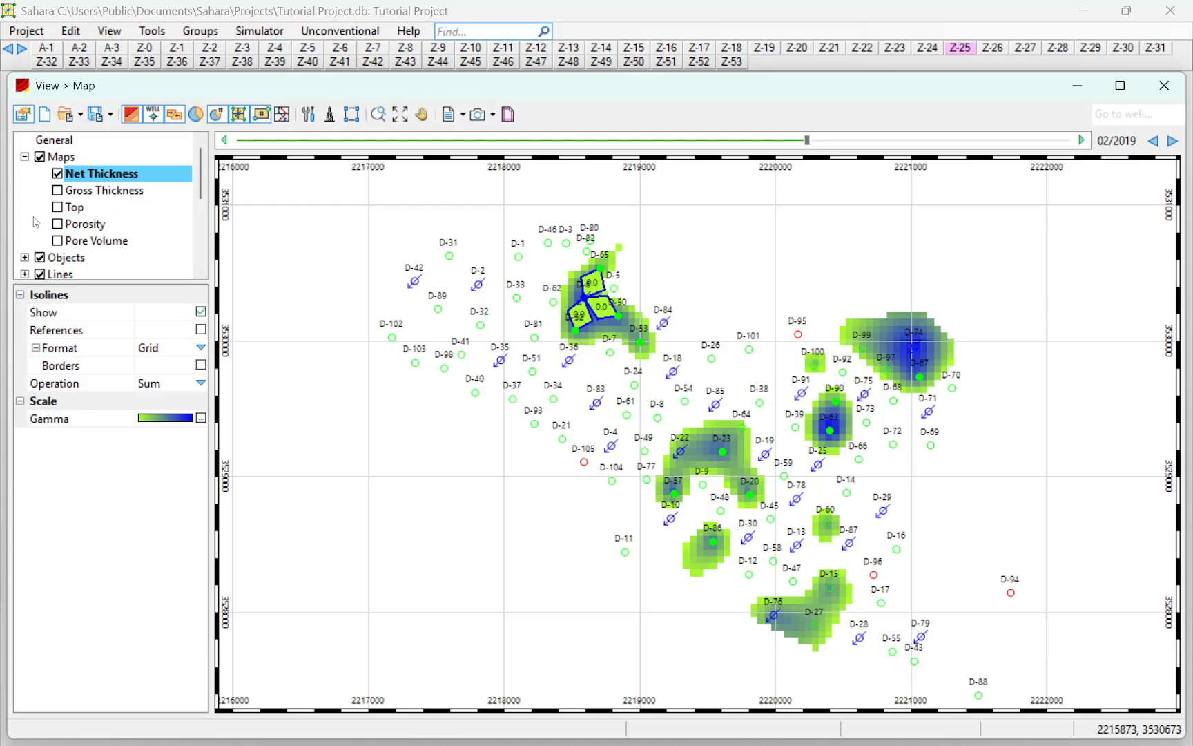
left_click(57, 224)
scroll(747, 432, "down", 1)
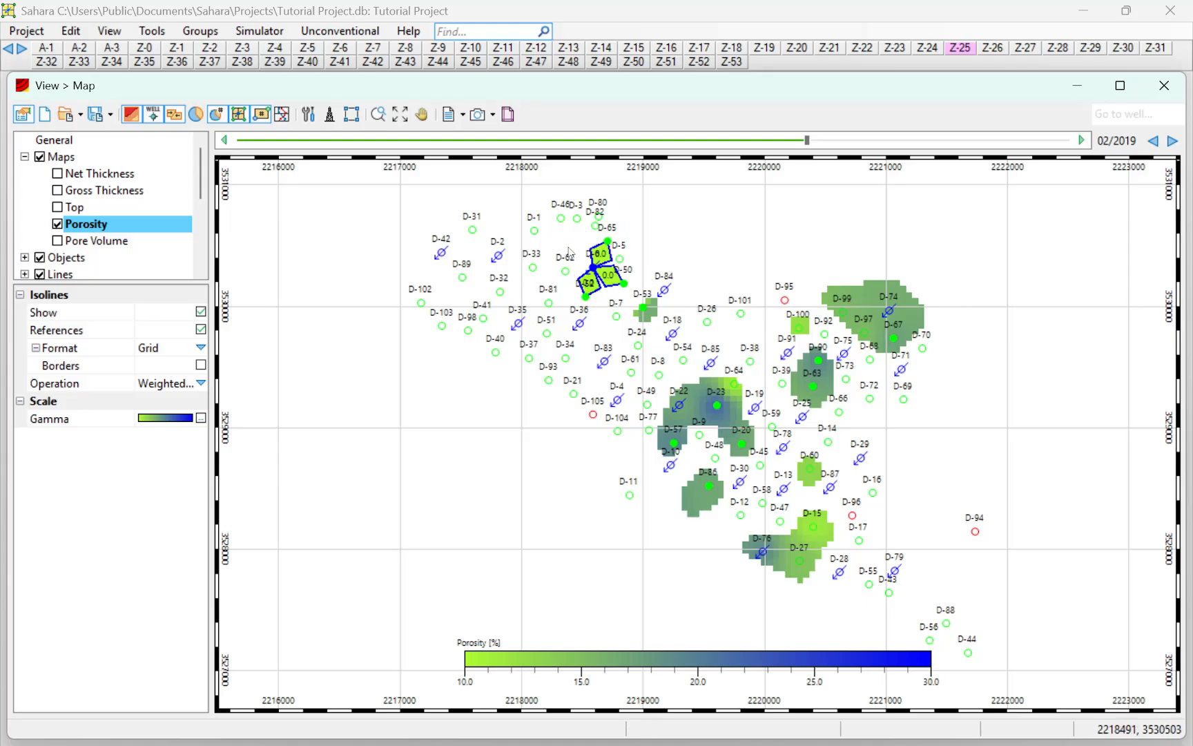
scroll(571, 253, "up", 2)
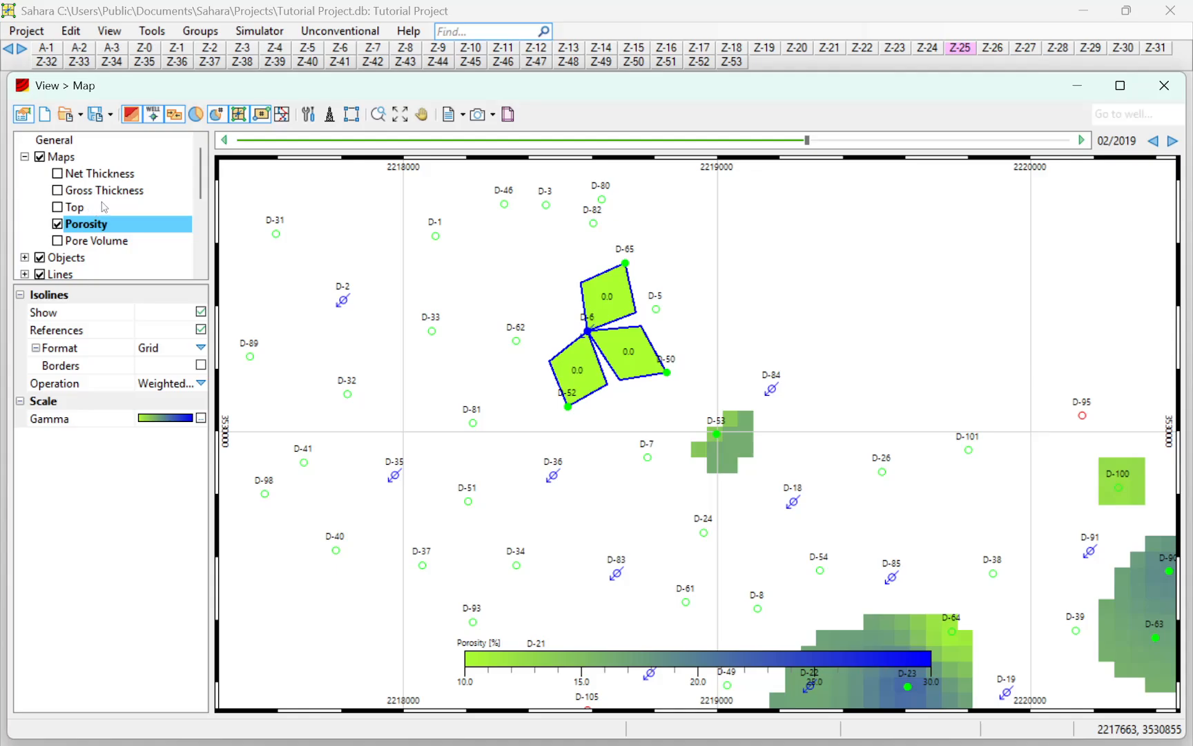
Open the petrophysical data for editing, view it by data type, and choose Porosity
left_click(80, 31)
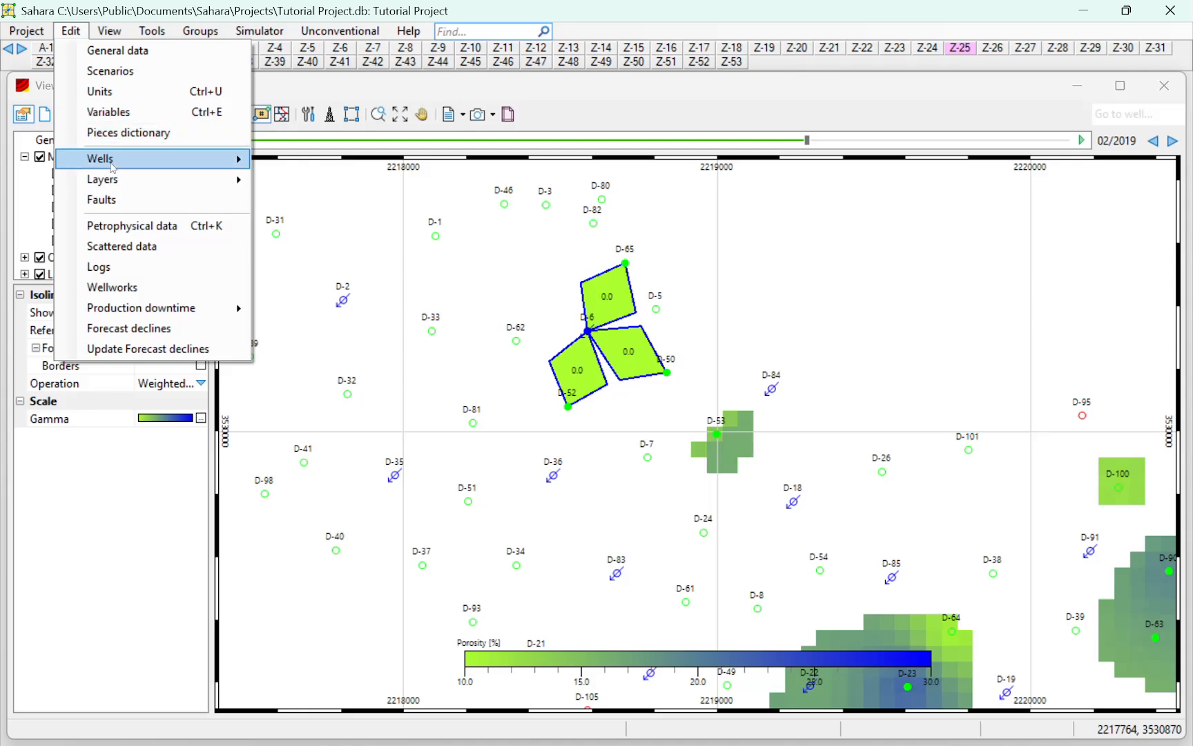
left_click(115, 228)
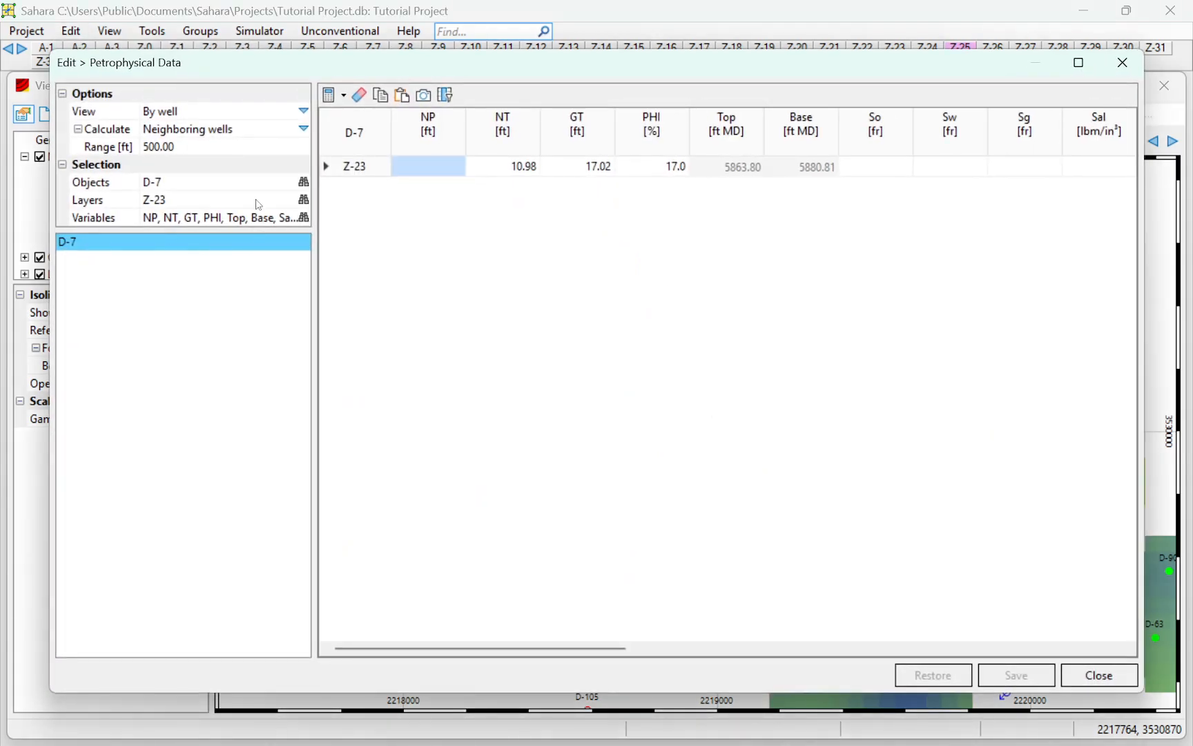
left_click(304, 113)
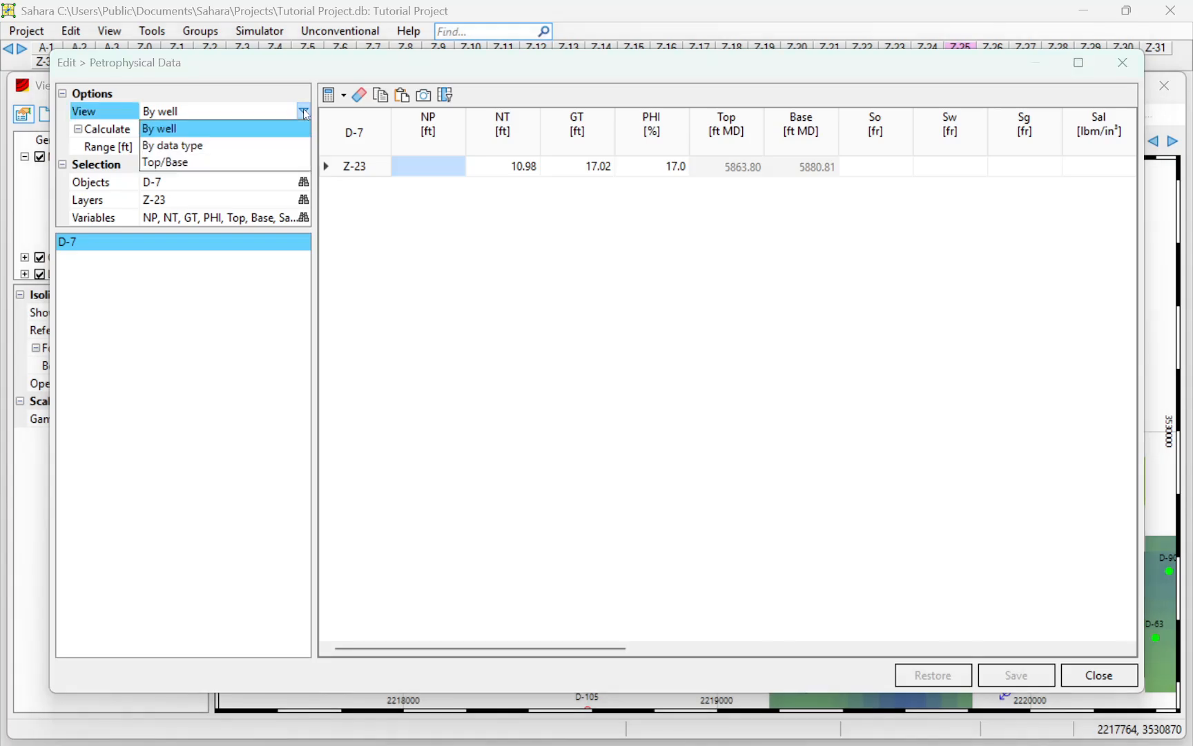
left_click(217, 147)
left_click(154, 293)
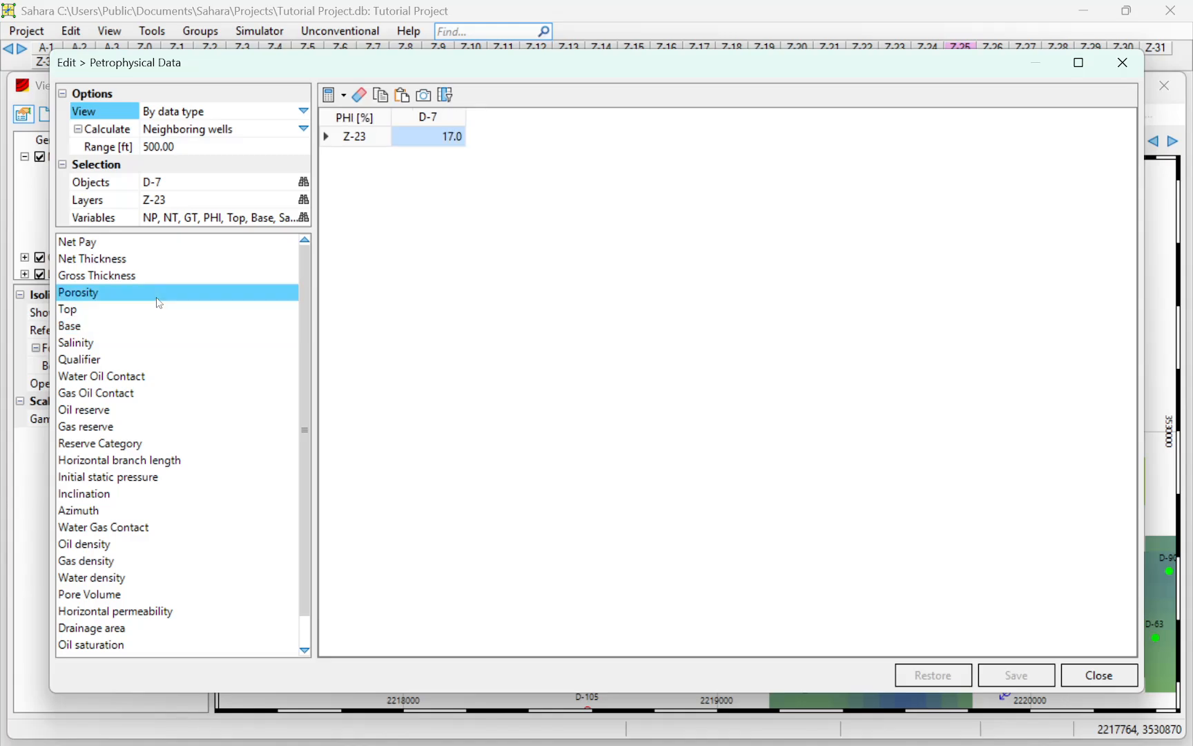
Limit the petrophysical data selection to layer Z-25 and include all wells as objects
left_click(304, 200)
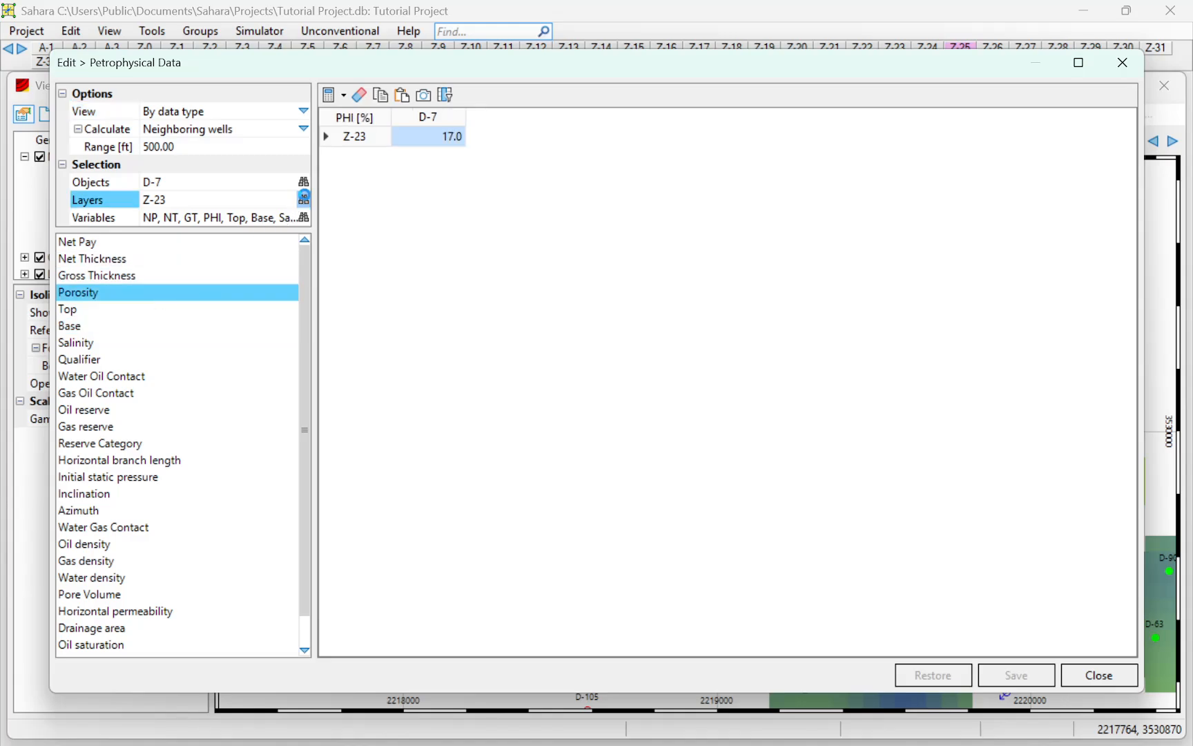
left_click(599, 401)
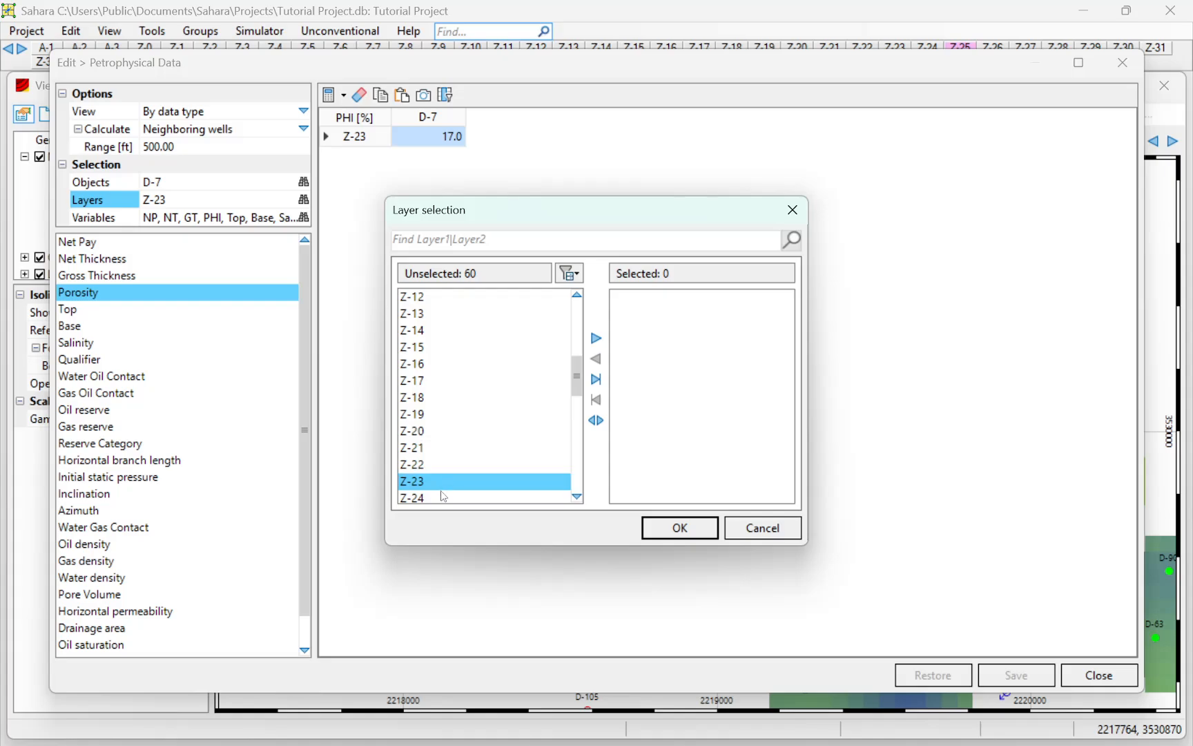
scroll(449, 477, "down", 1)
double_click(442, 464)
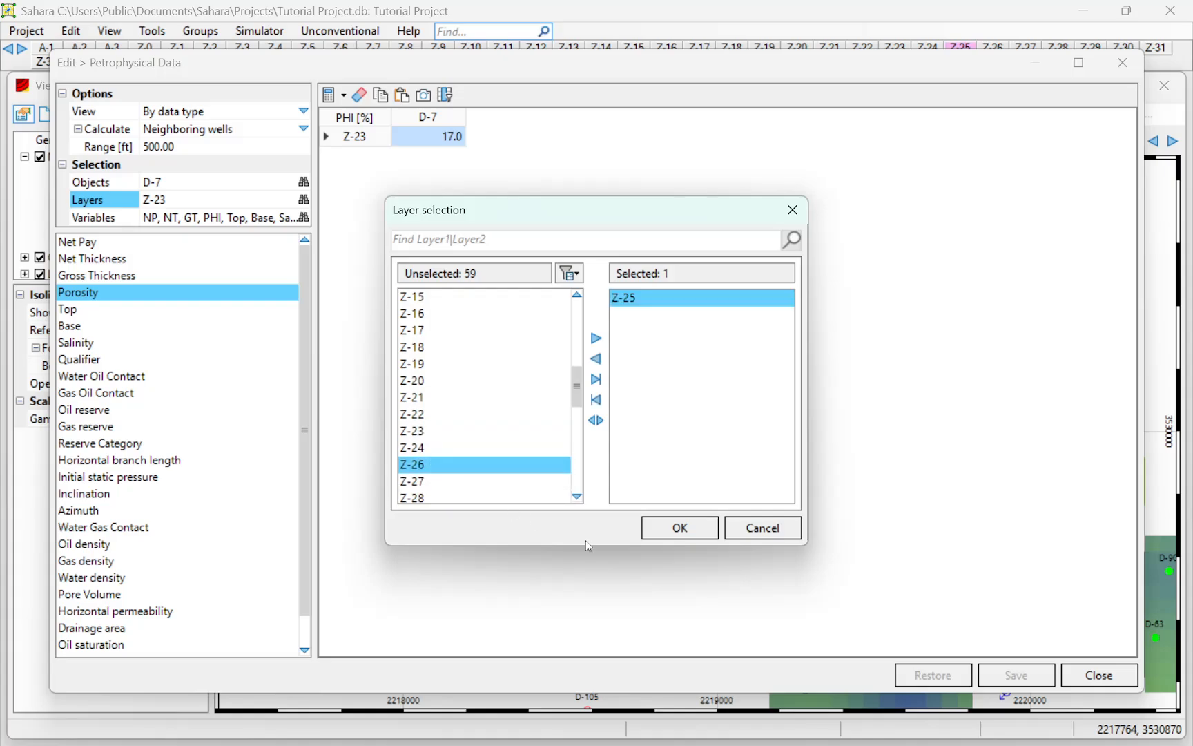
left_click(667, 527)
left_click(304, 182)
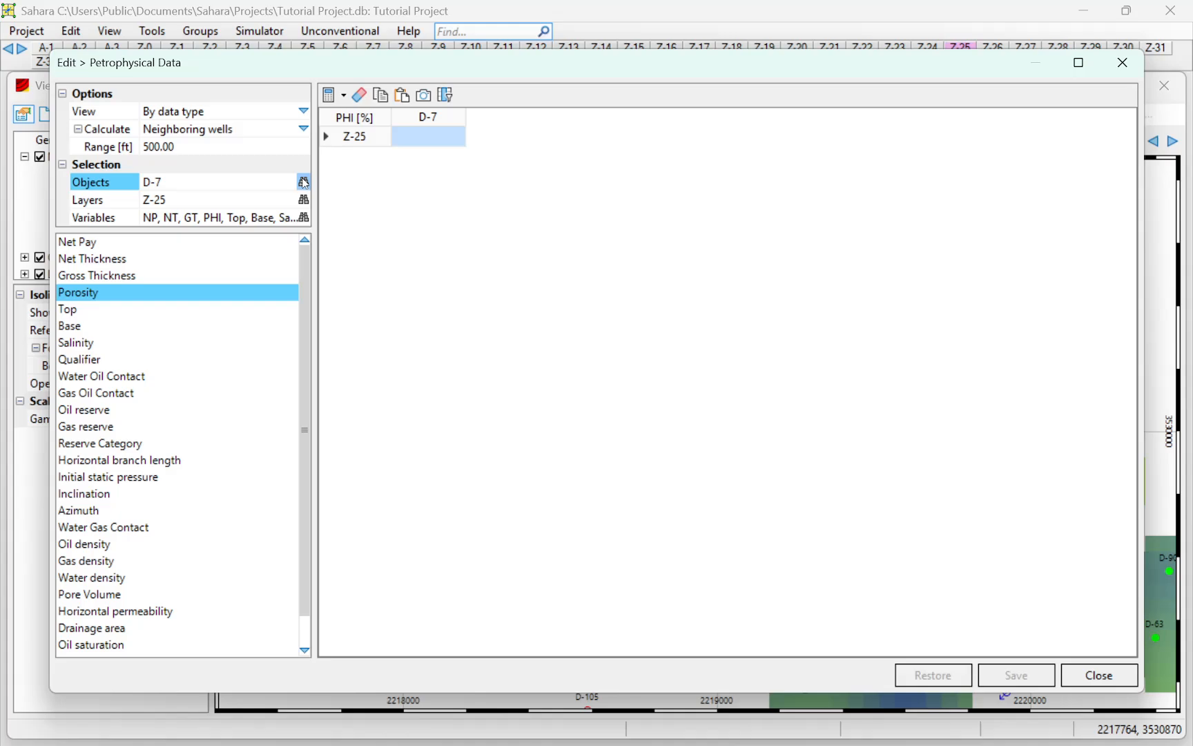
left_click(689, 330)
left_click(699, 531)
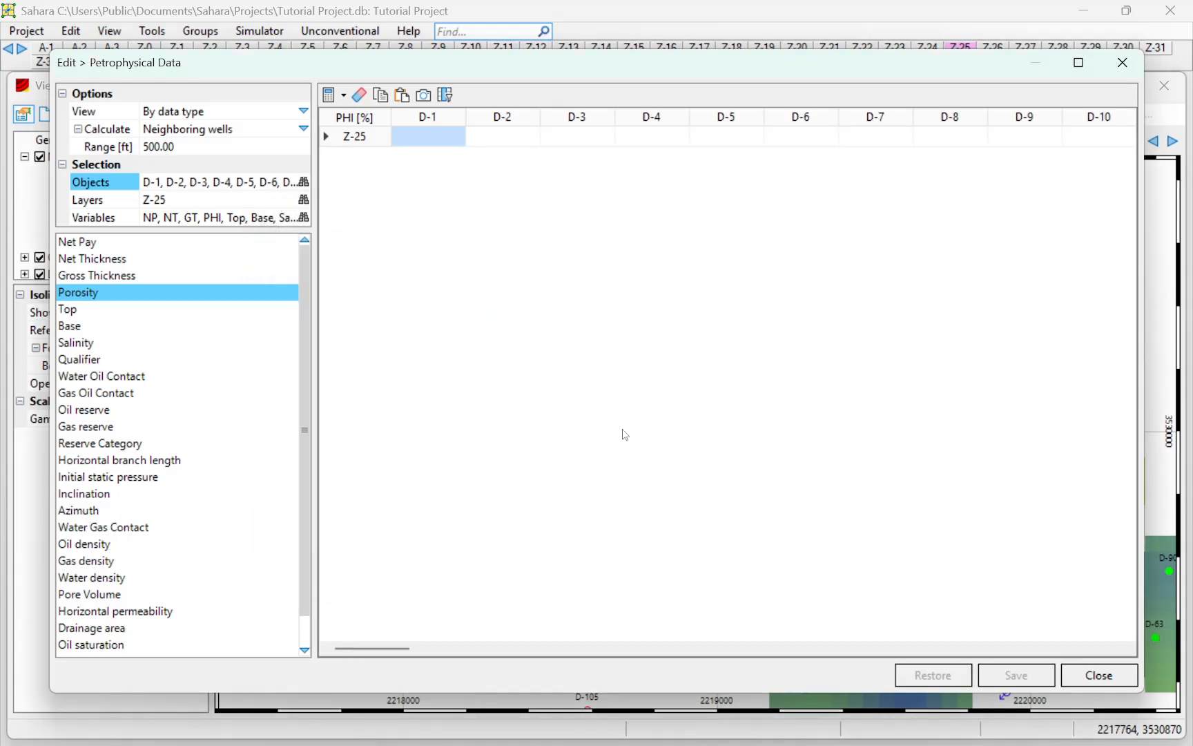
Examine the layer Z-25 porosity values well by well, including D-6 and its neighbours, and close the petrophysical data
left_click_drag(387, 648, 483, 616)
left_click_drag(573, 69, 450, 78)
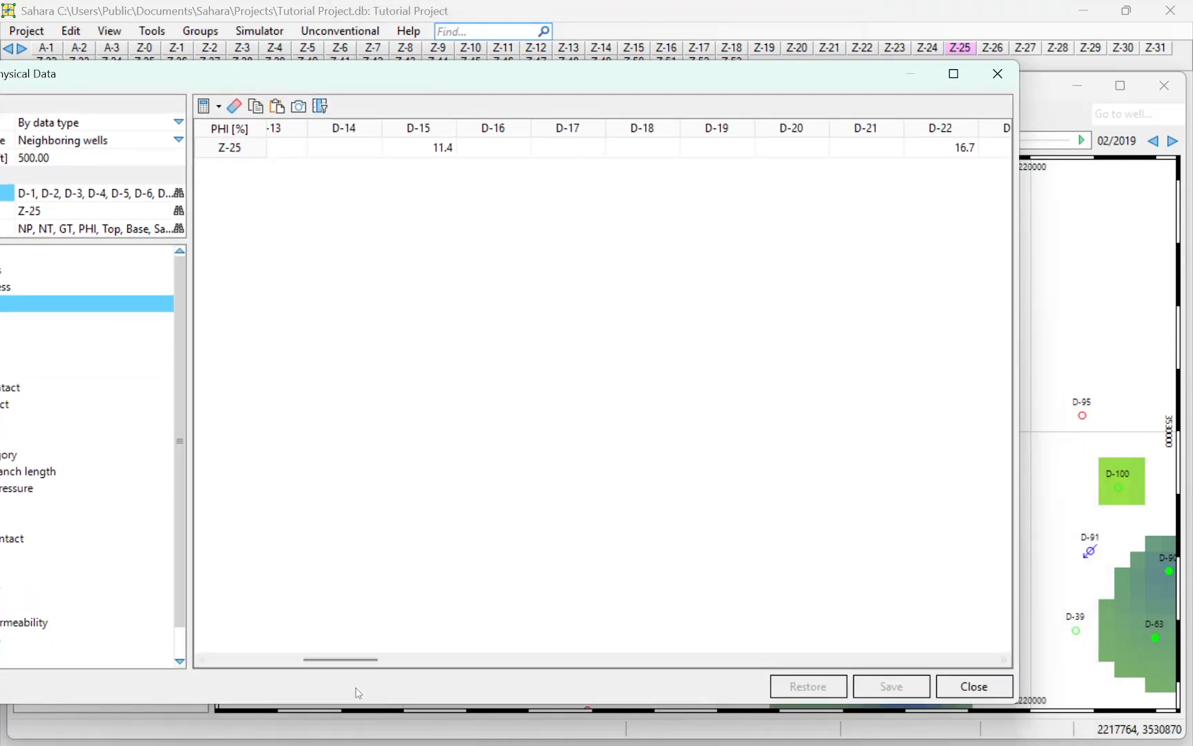
left_click_drag(363, 659, 283, 661)
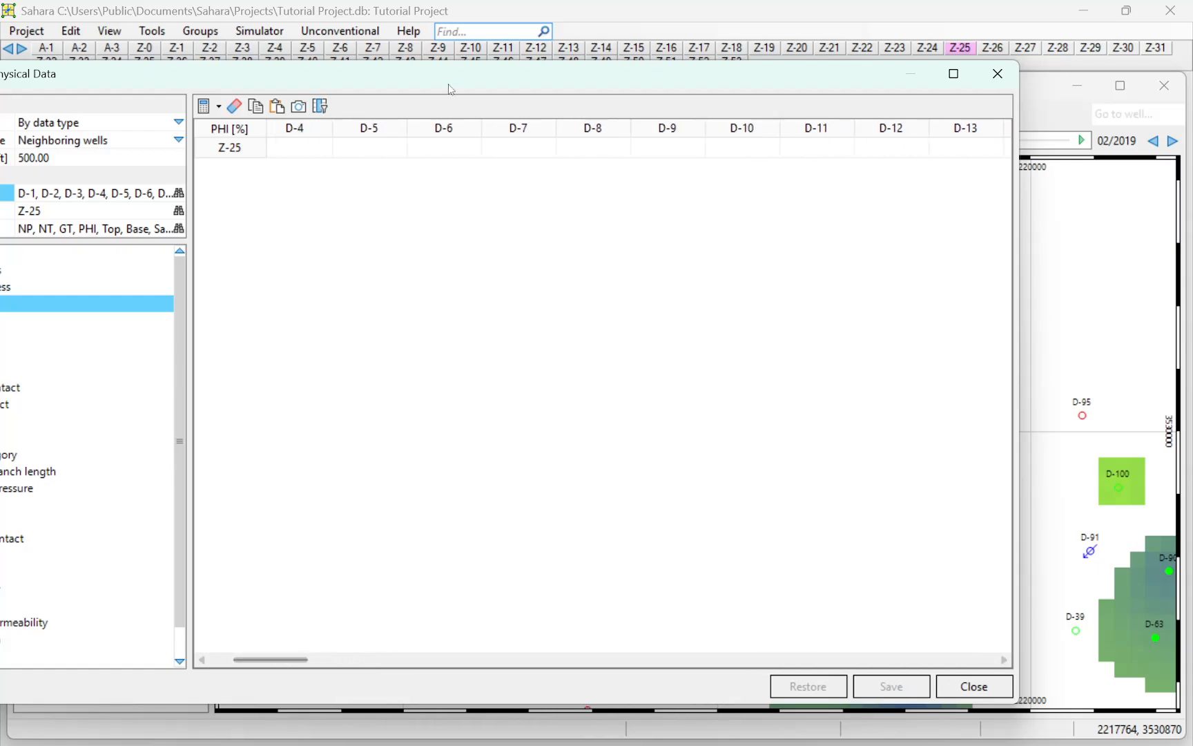
left_click_drag(448, 85, 463, 33)
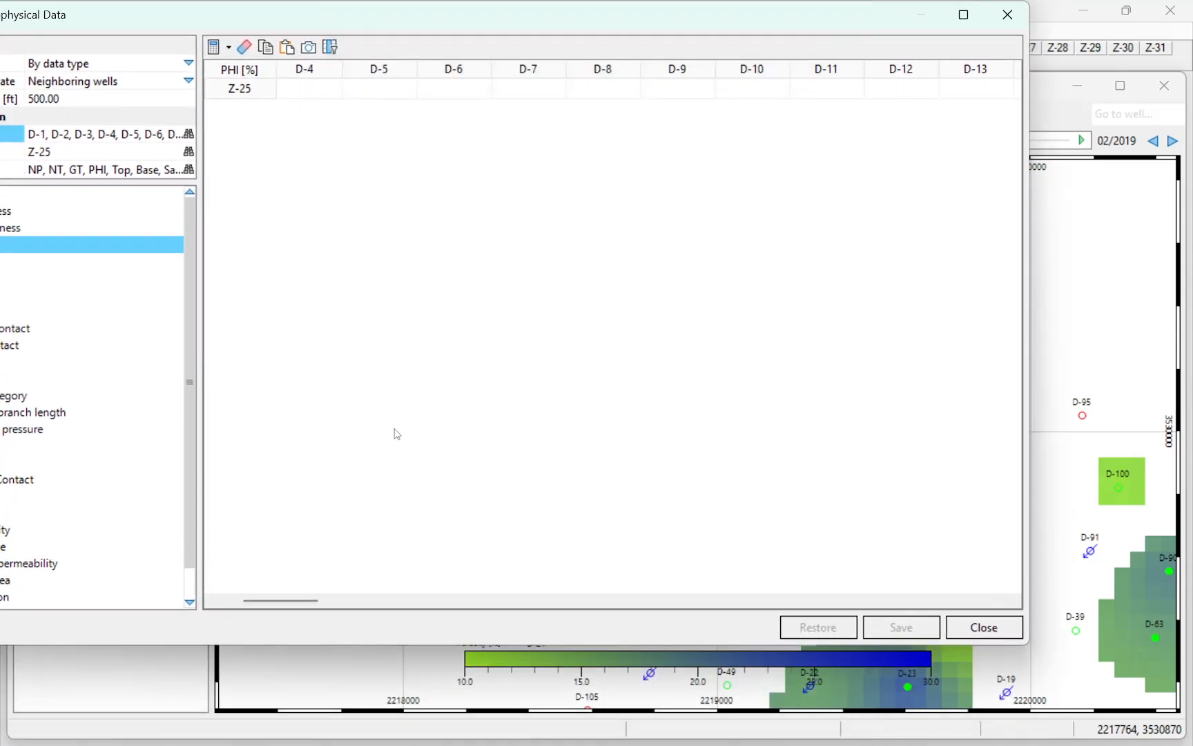
mouse_move(280, 601)
left_mouse_down()
mouse_move(301, 601)
mouse_move(291, 602)
left_mouse_up()
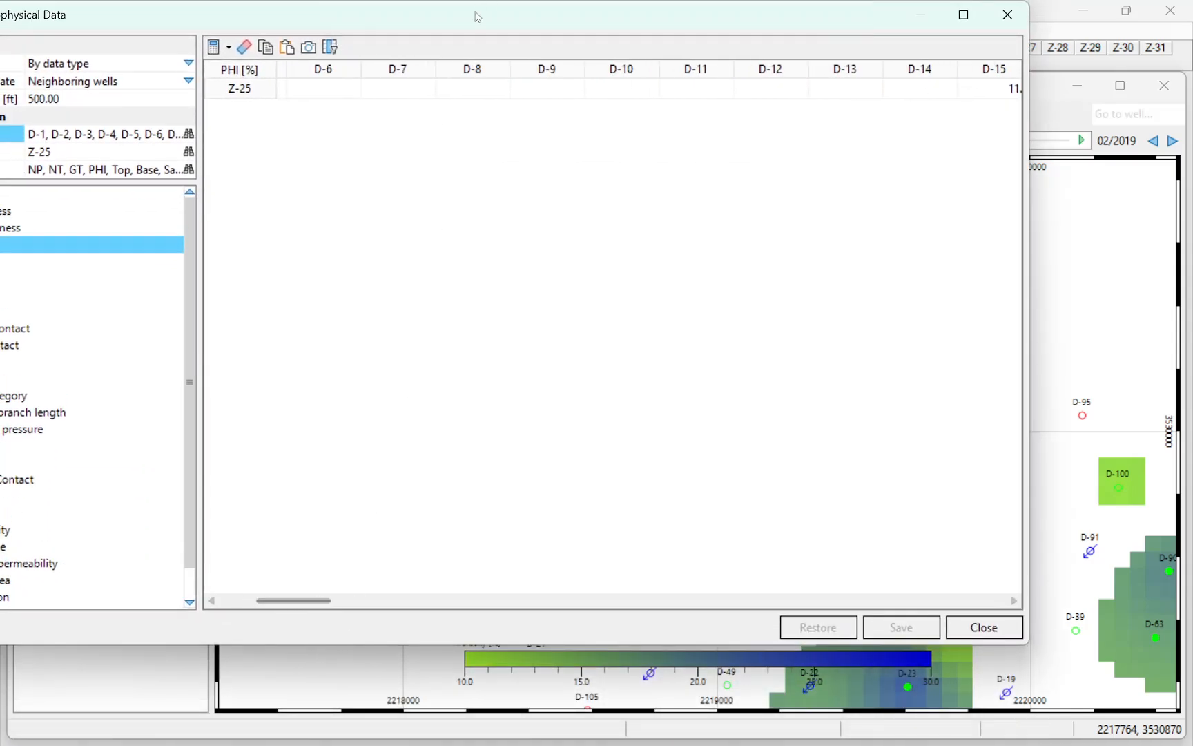
left_click_drag(478, 16, 597, 37)
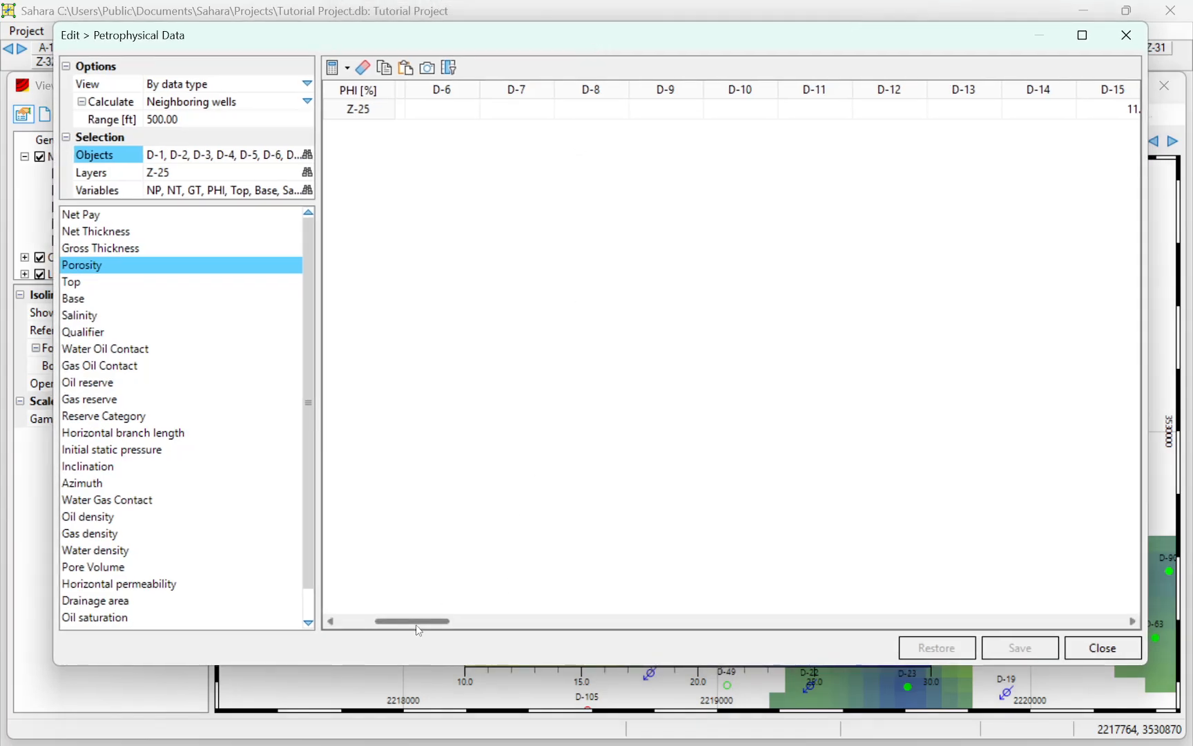
left_click_drag(416, 625, 741, 616)
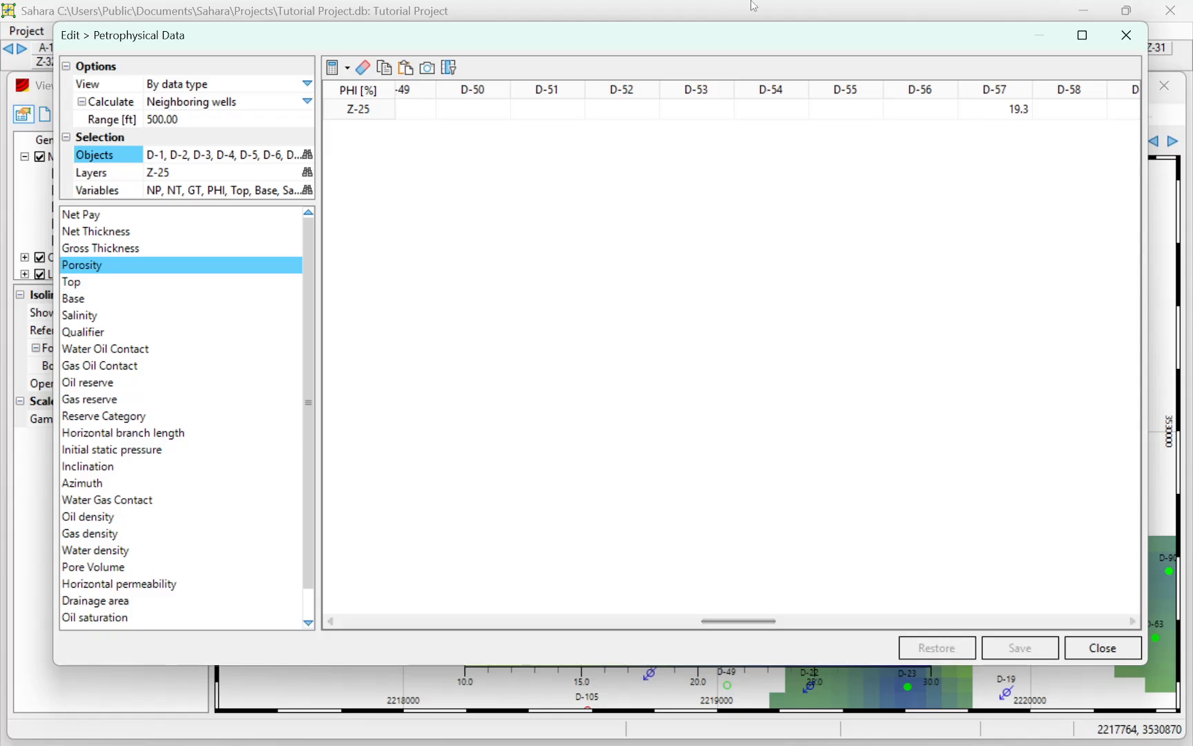
left_click_drag(646, 51, 618, 345)
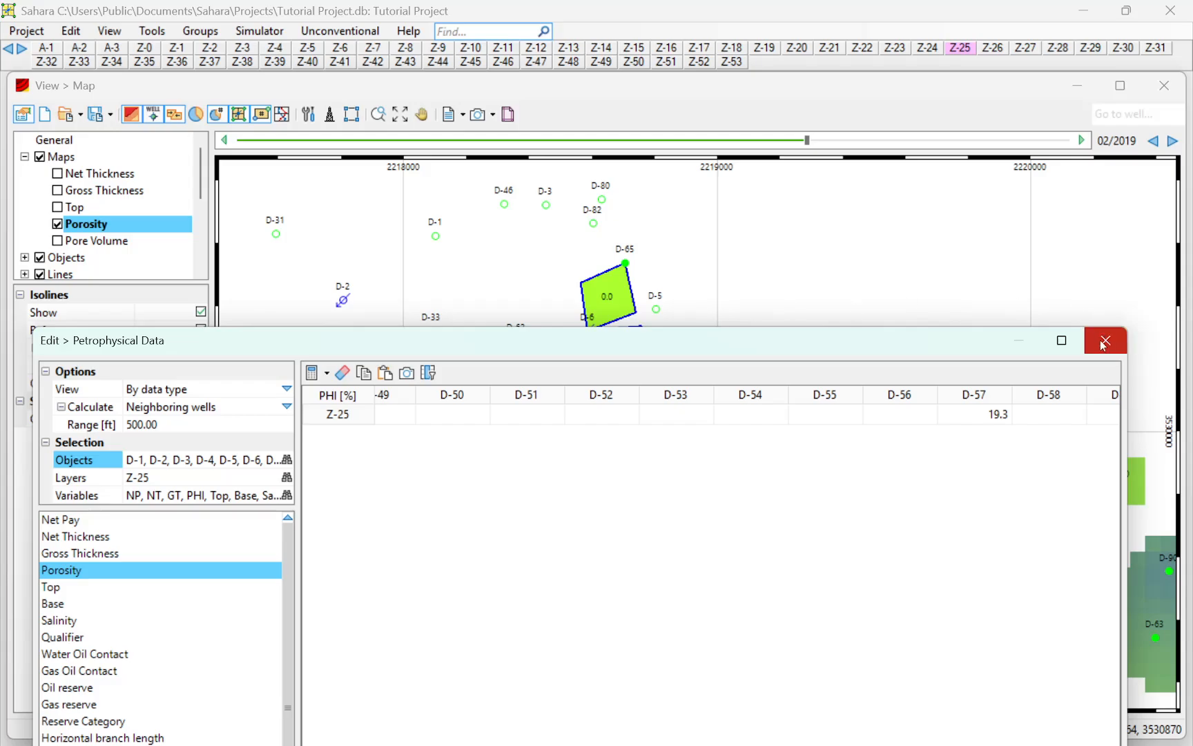
left_click_drag(998, 355, 1010, 90)
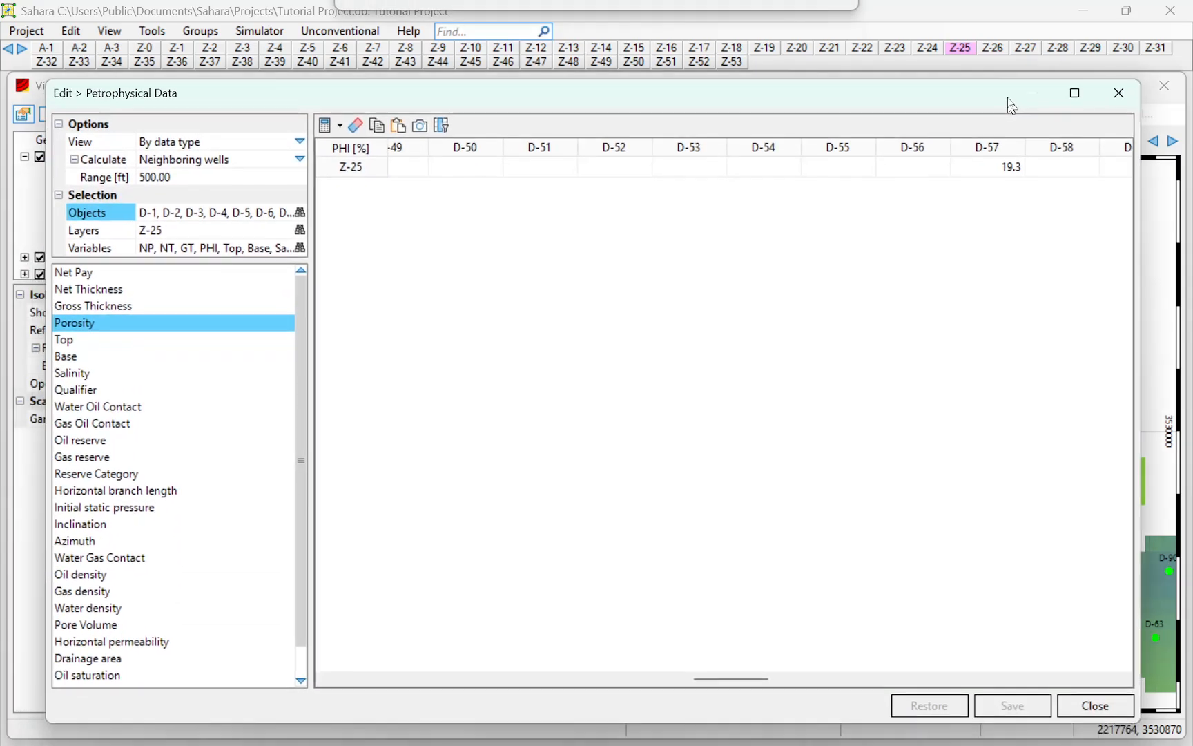
left_click_drag(744, 662, 811, 673)
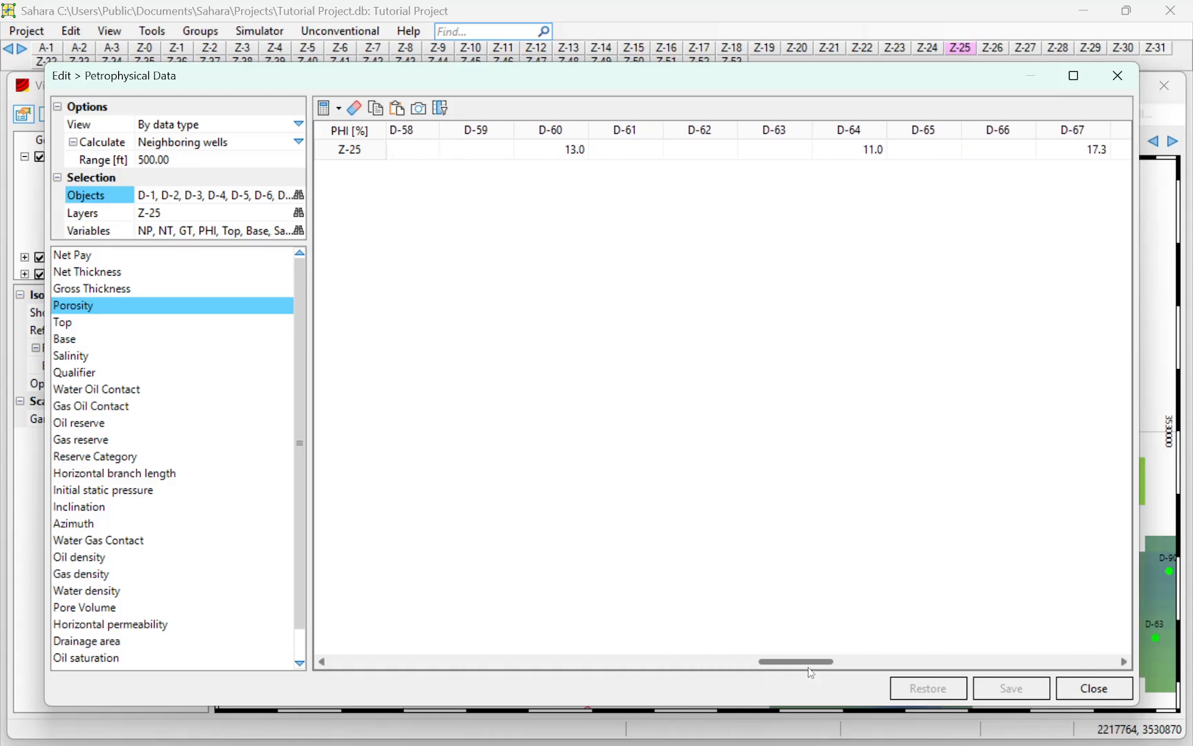
left_click(1118, 76)
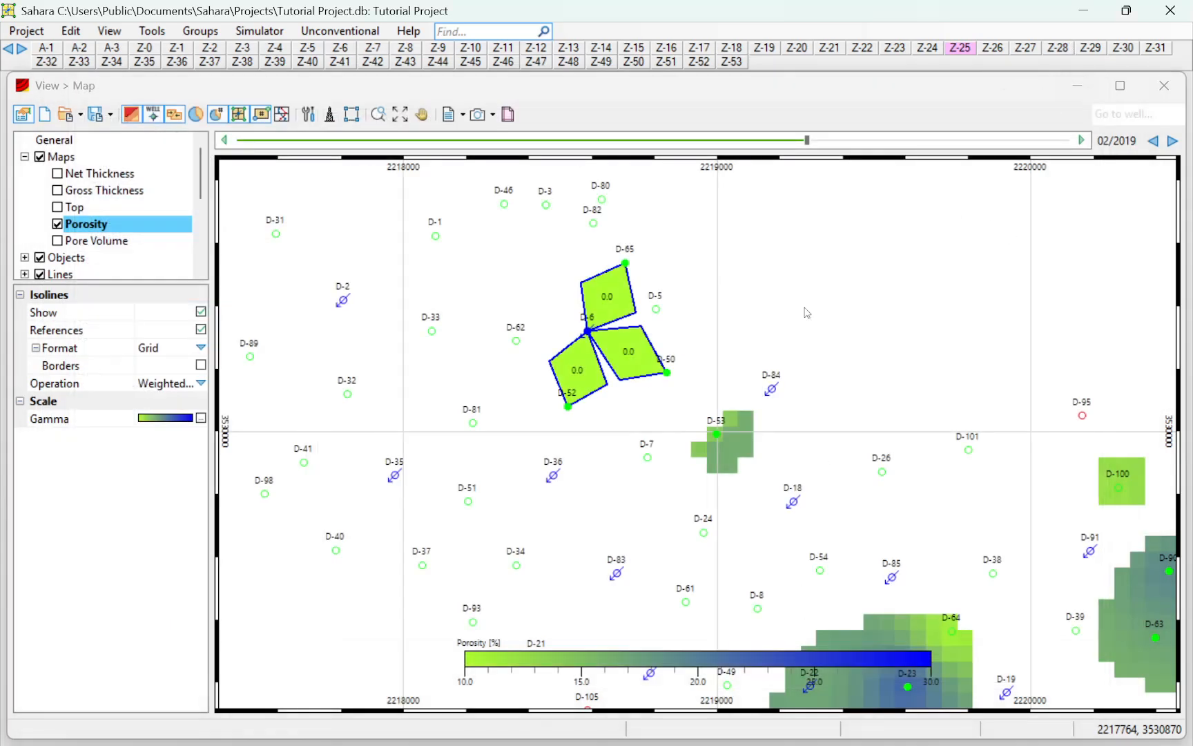
Show the PHIL[%] bubbles over the layer Z-25 Porosity map
scroll(41, 242, "down", 1)
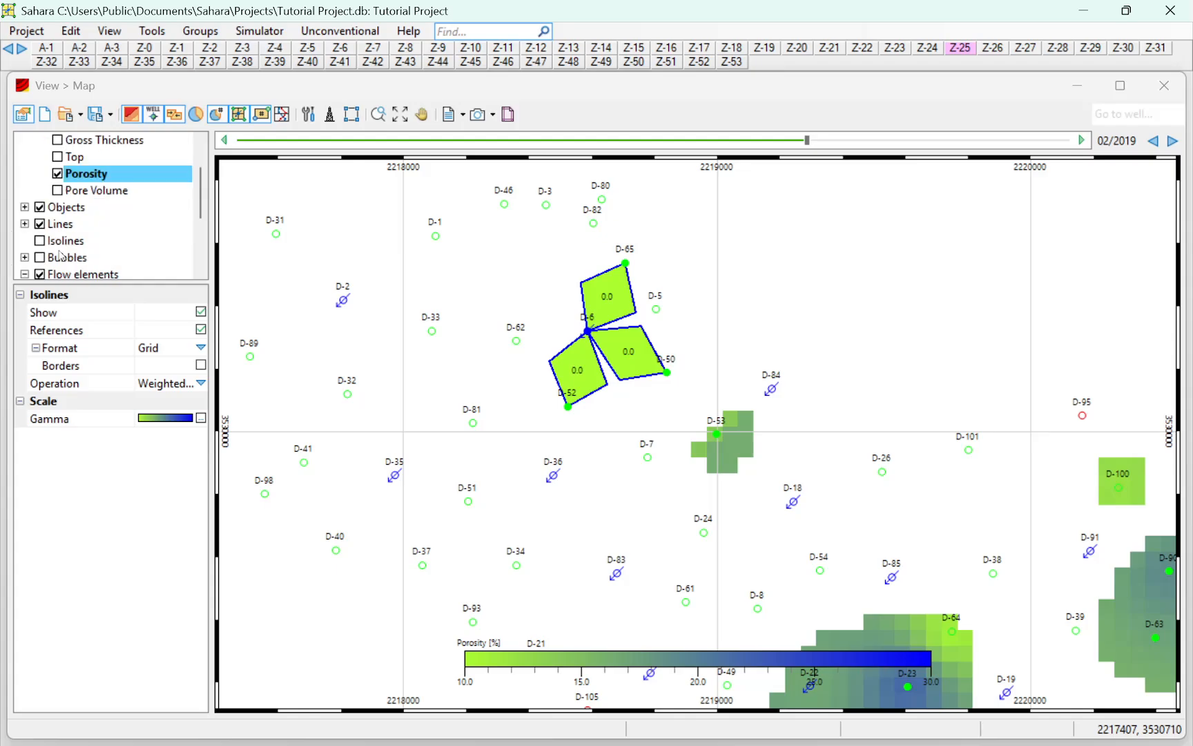
left_click(47, 259)
left_click(25, 258)
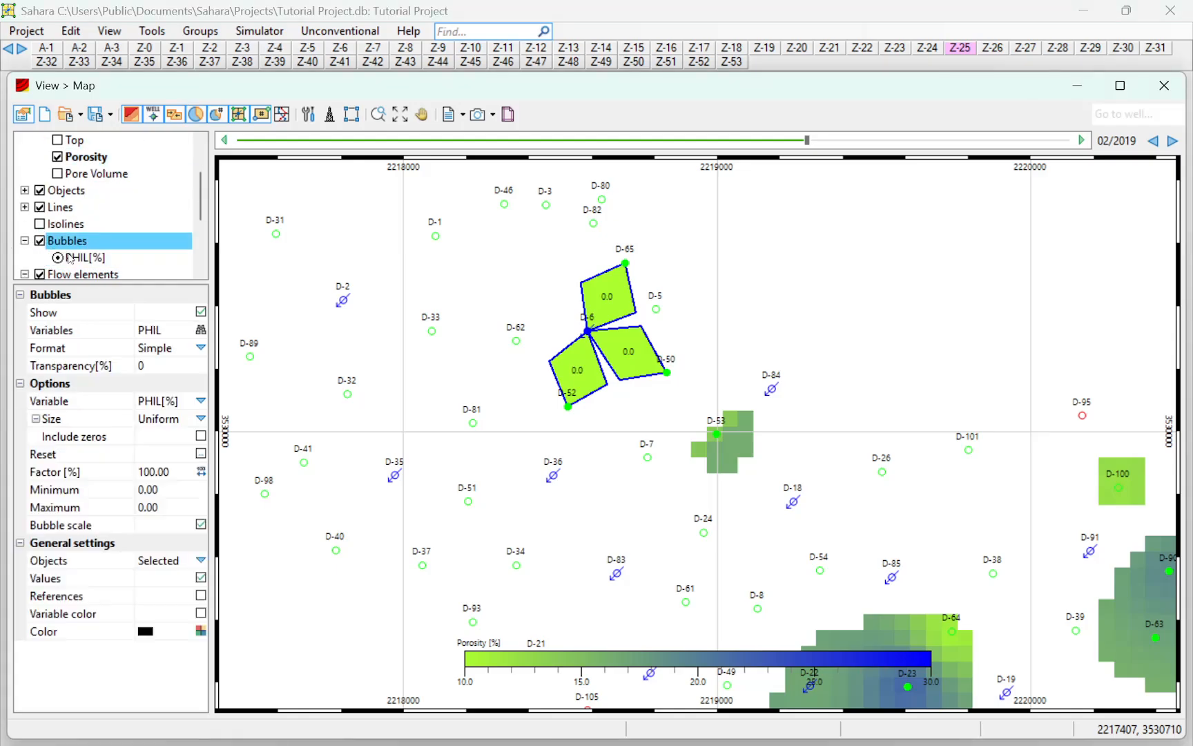
left_click(72, 257)
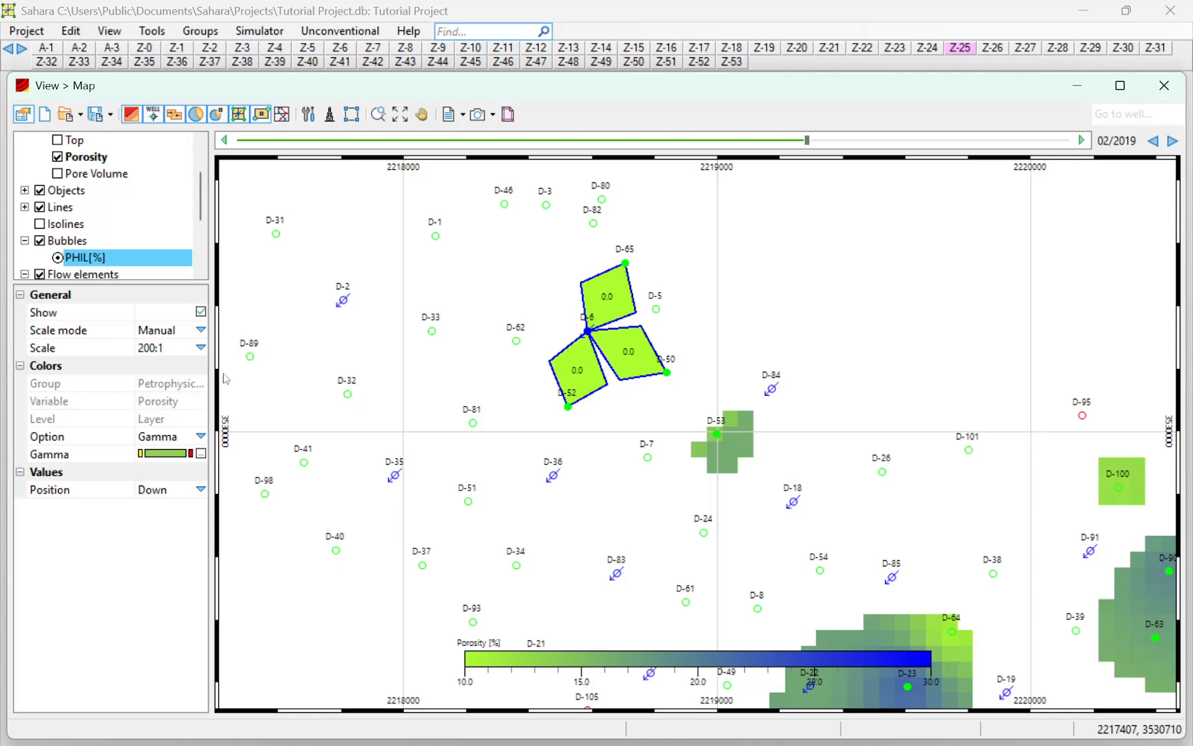
scroll(575, 366, "down", 2)
left_click_drag(577, 364, 572, 305)
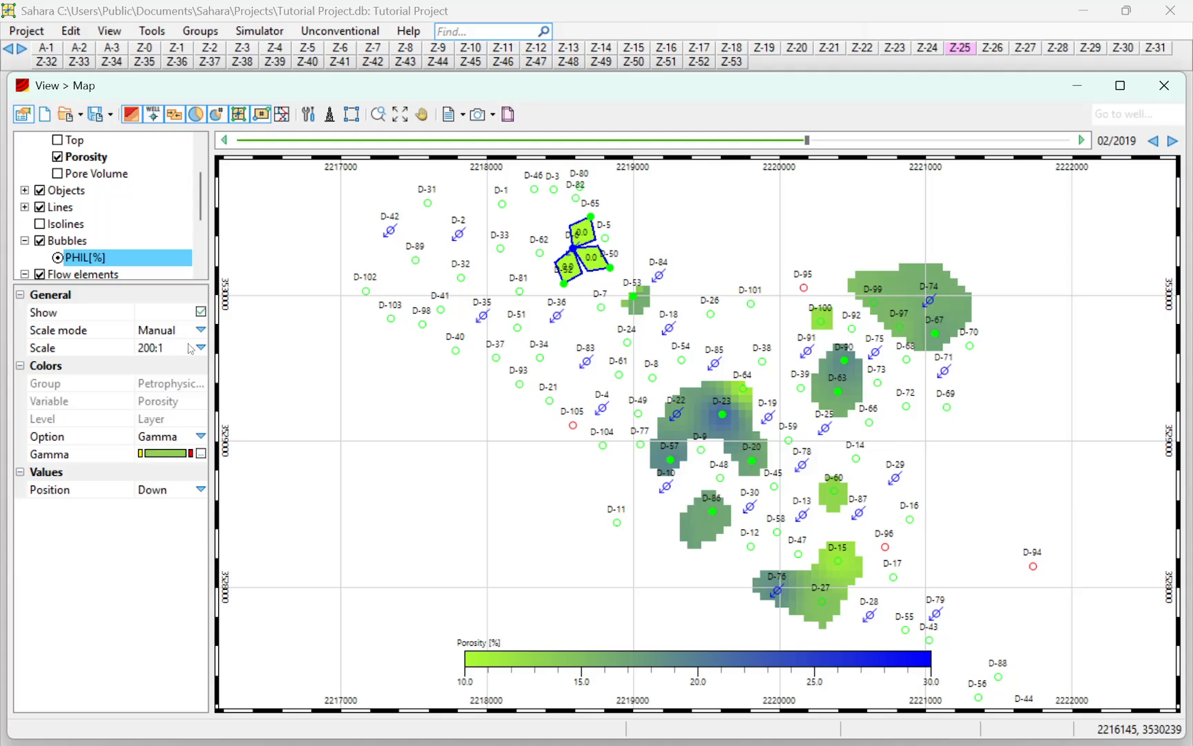
left_click(41, 241)
left_click(40, 241)
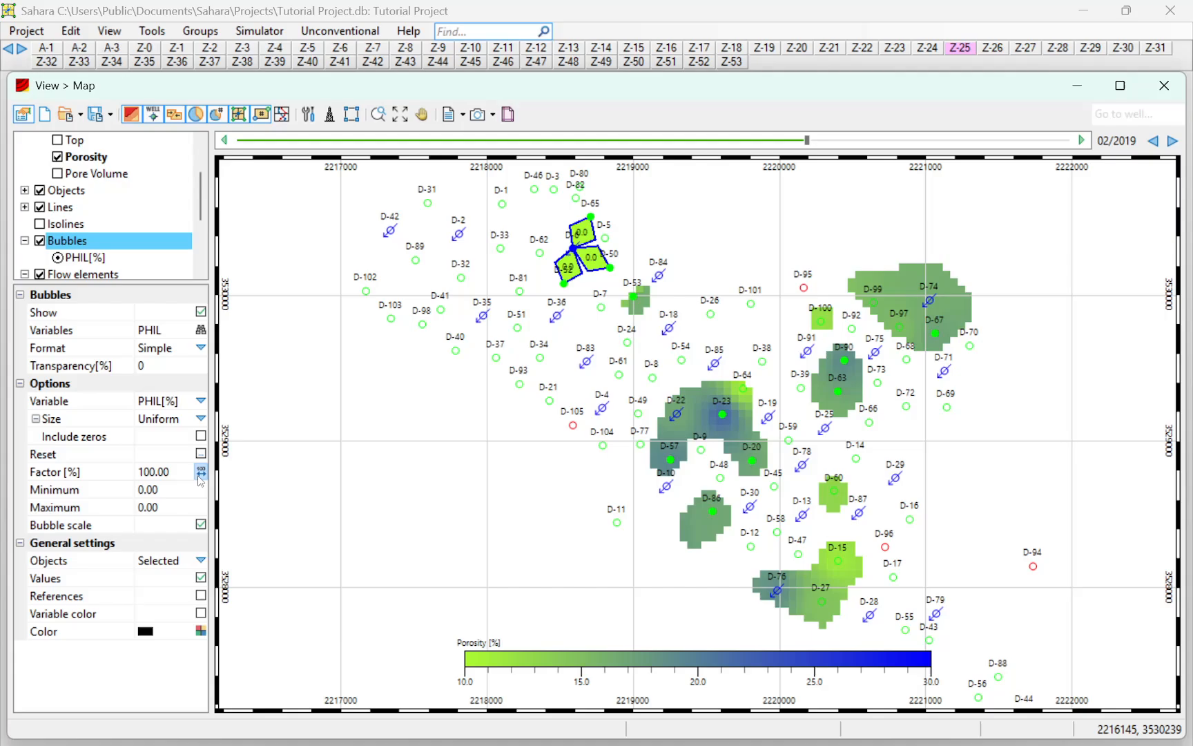
Try the Automatic scale mode for the PHIL[%] bubbles
left_click(105, 256)
left_click(201, 329)
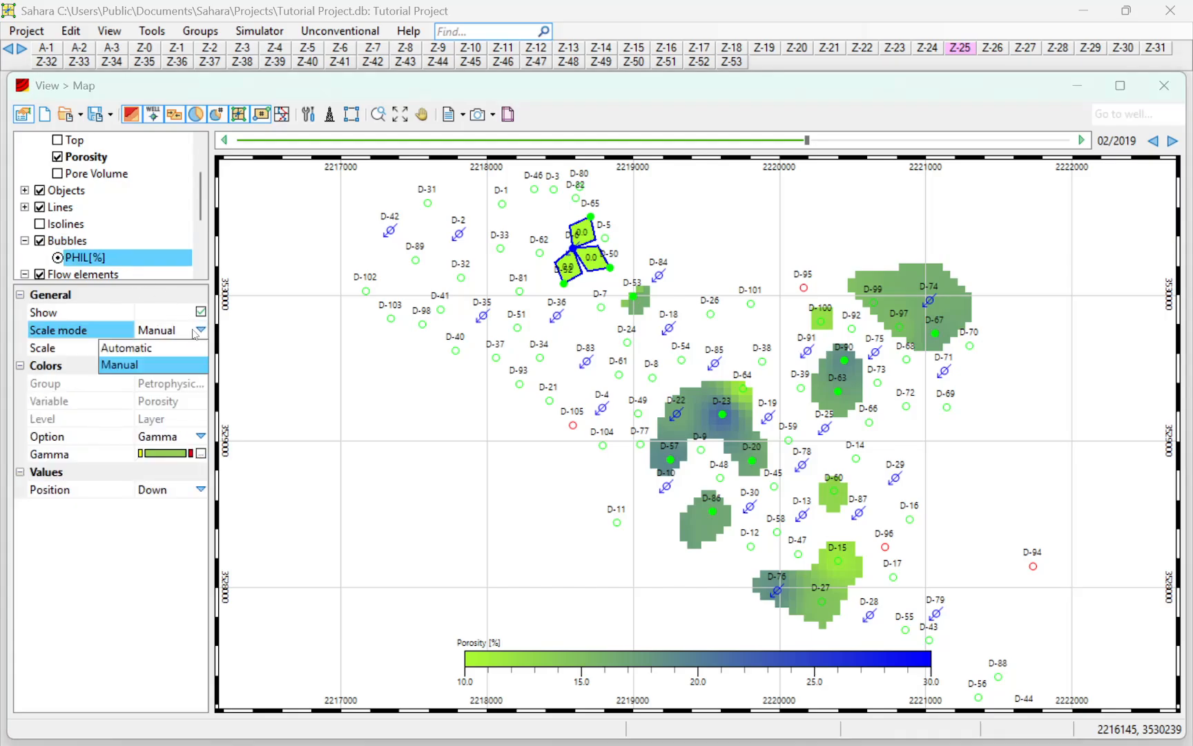
left_click(165, 348)
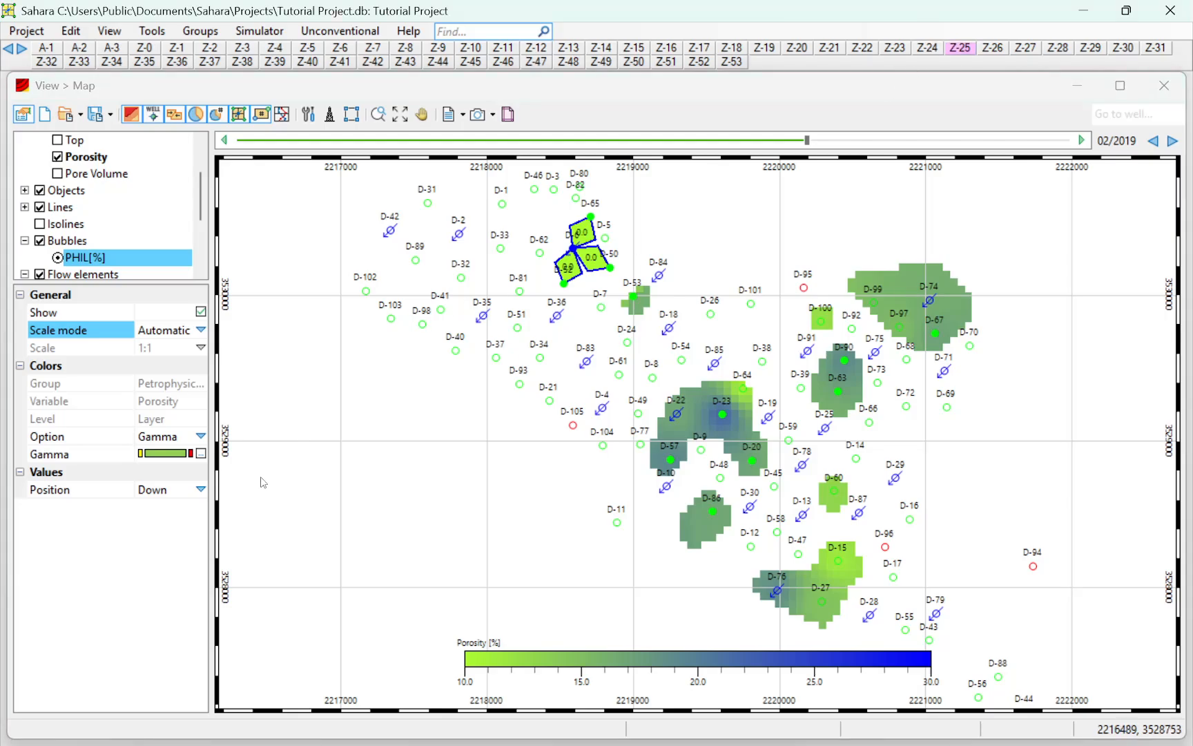
Switch the PHIL[%] bubbles to Manual scale mode and try the scales 10:1 and 50:1
scroll(511, 255, "up", 1)
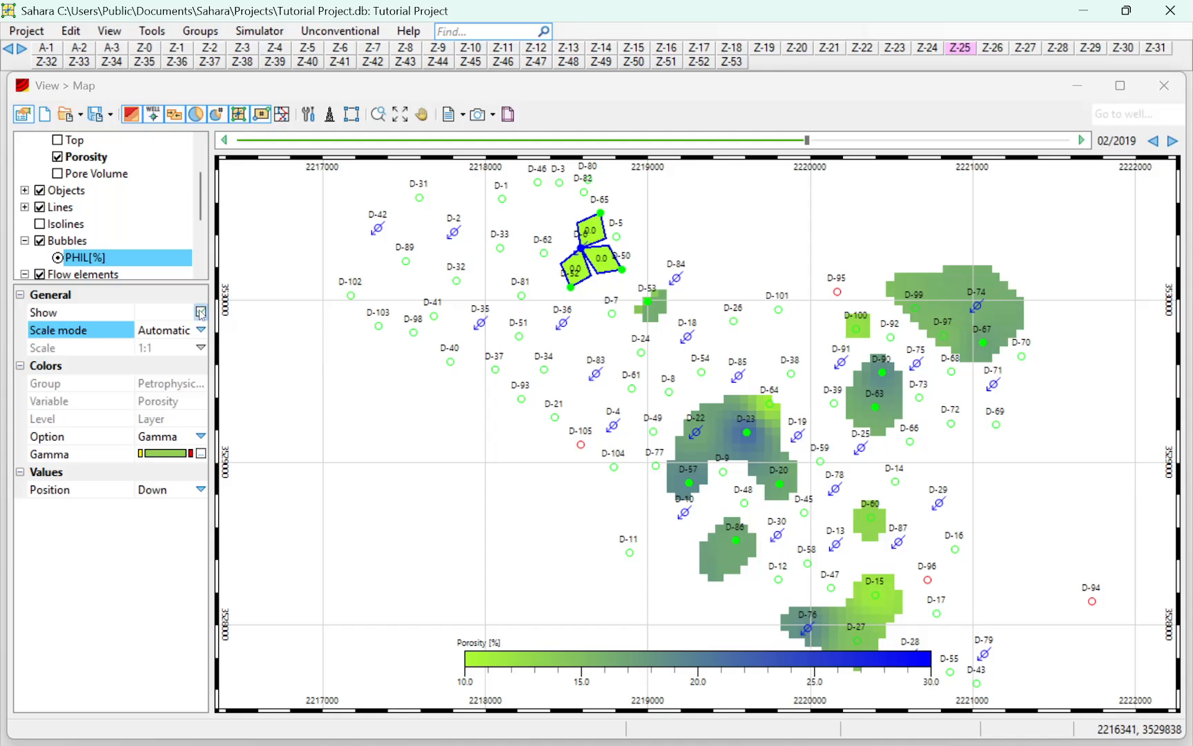
left_click(200, 331)
left_click(200, 358)
left_click(199, 352)
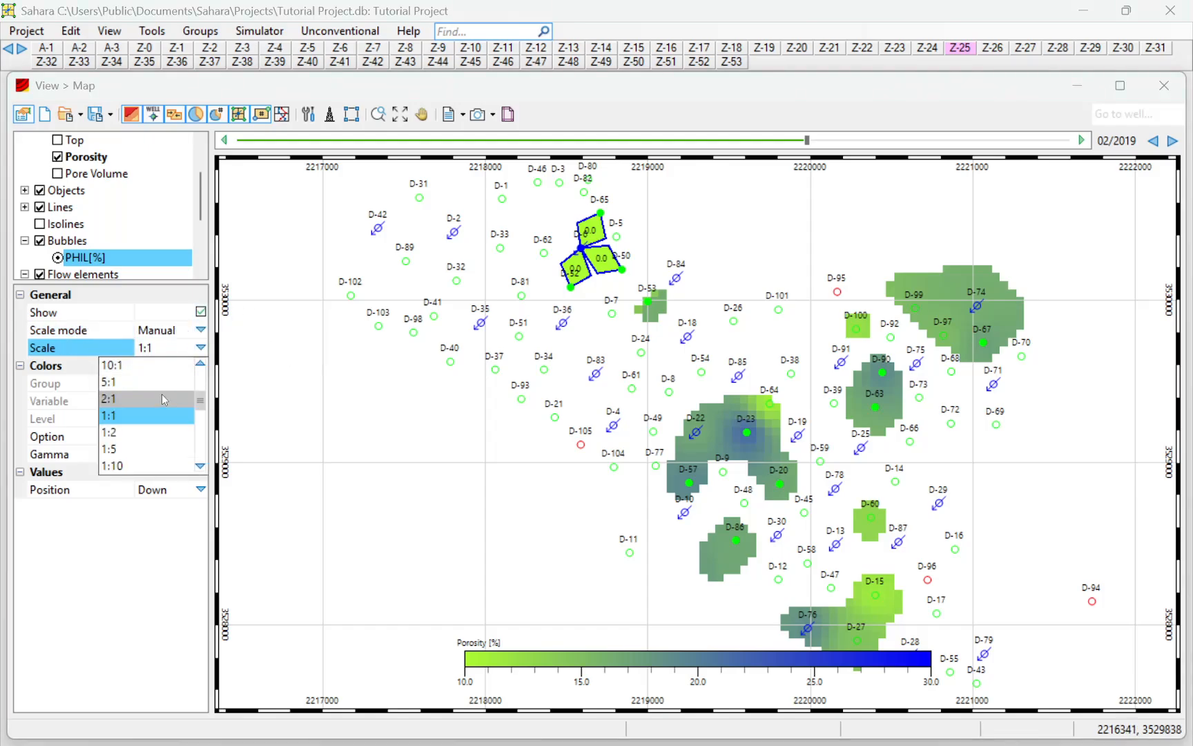
left_click(166, 366)
left_click(199, 347)
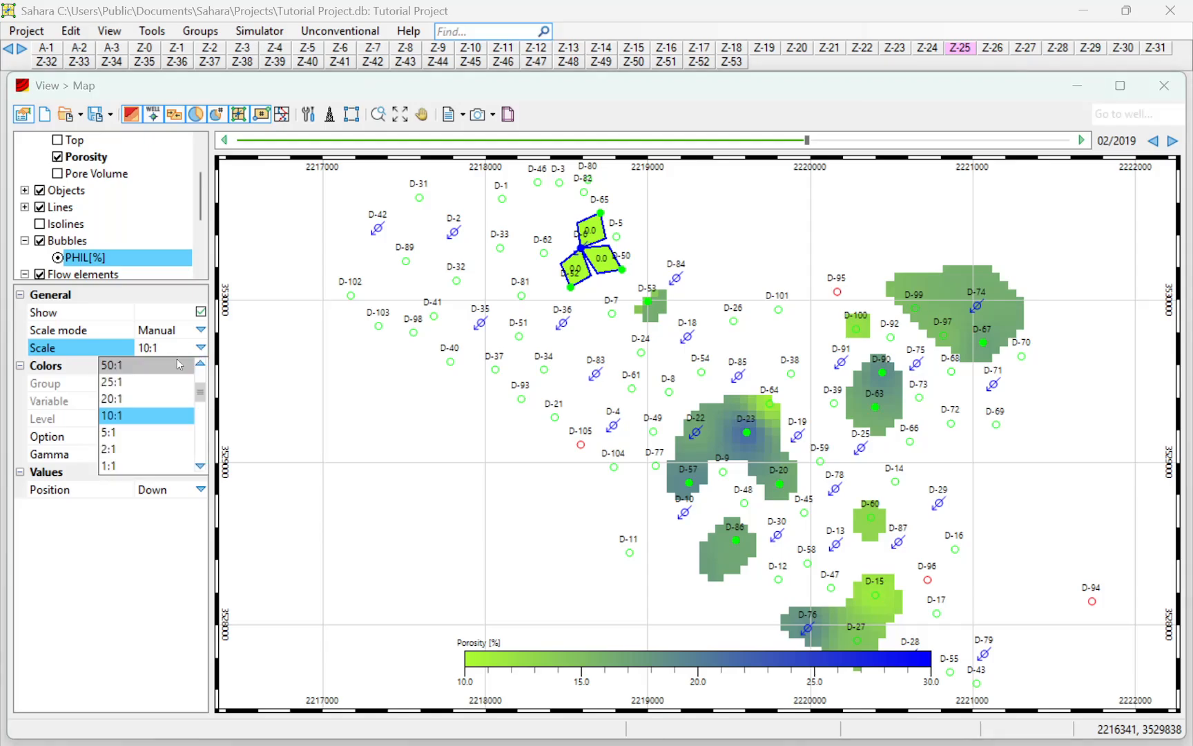
left_click(172, 364)
Set the bubble size to Linear and display the bubbles for all objects
left_click(78, 243)
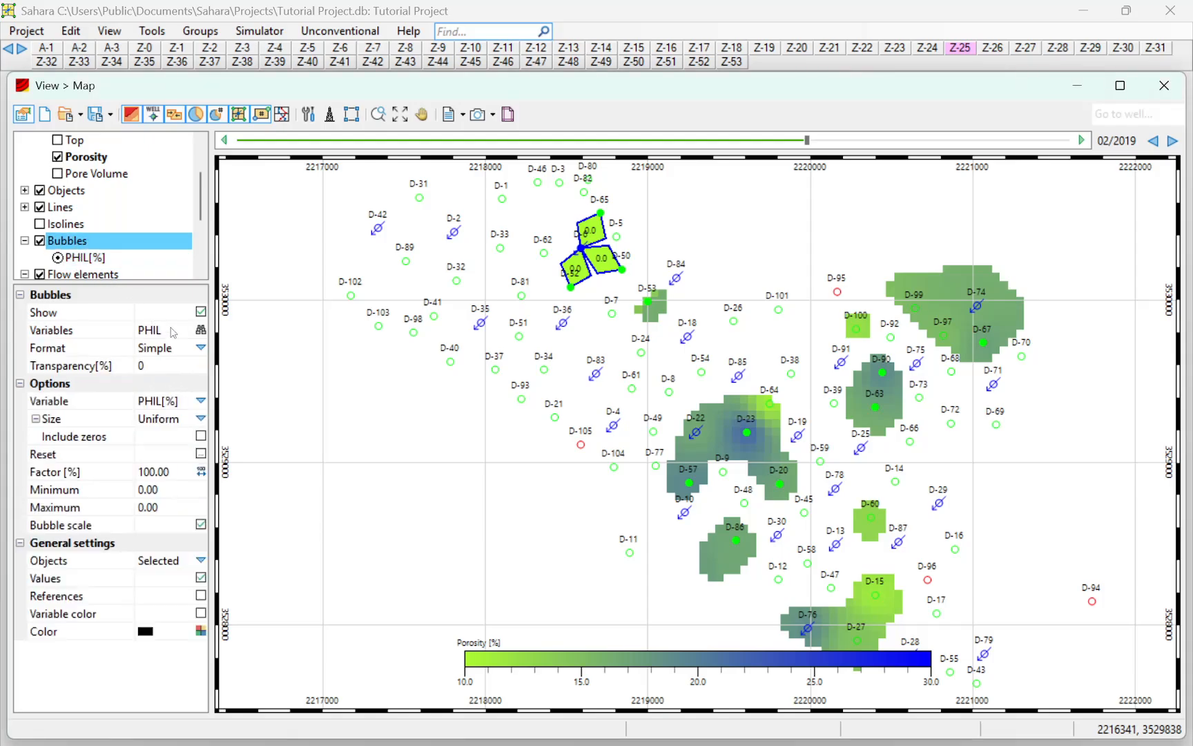
left_click(201, 419)
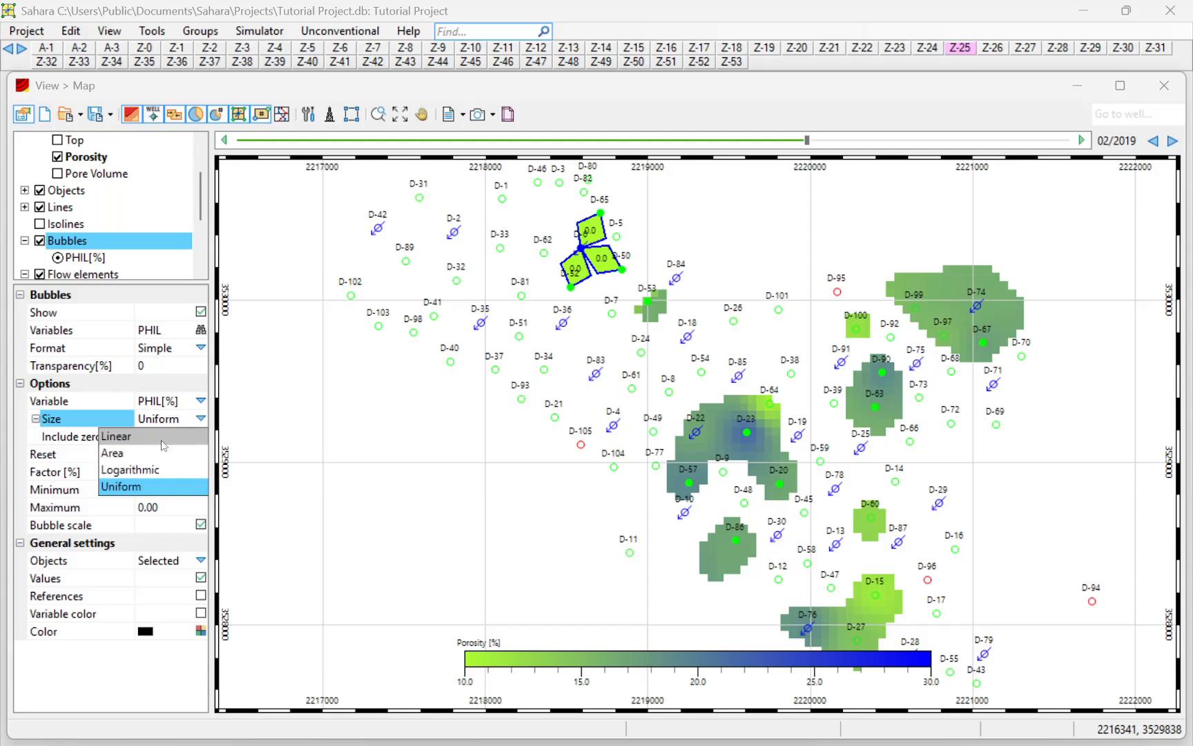
left_click(167, 438)
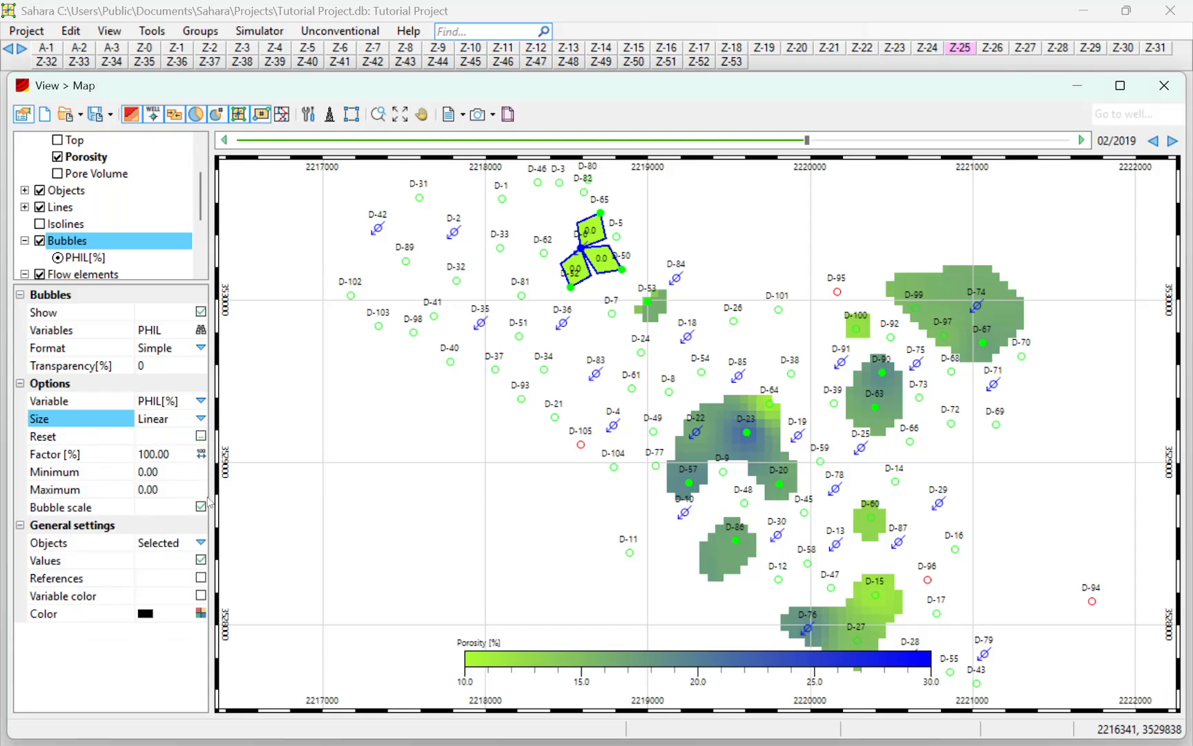
left_click(200, 543)
left_click(178, 561)
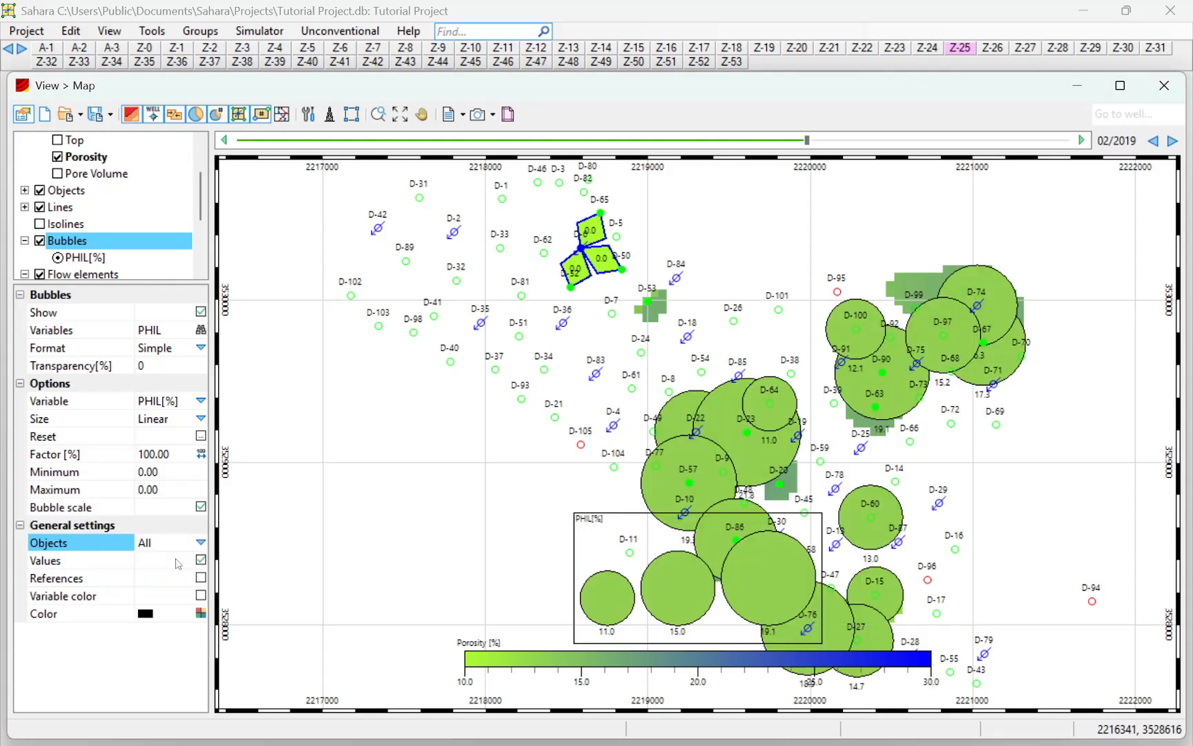
Change the PHIL[%] bubbles' scale mode to Automatic to shrink the oversized bubbles
scroll(486, 330, "down", 3)
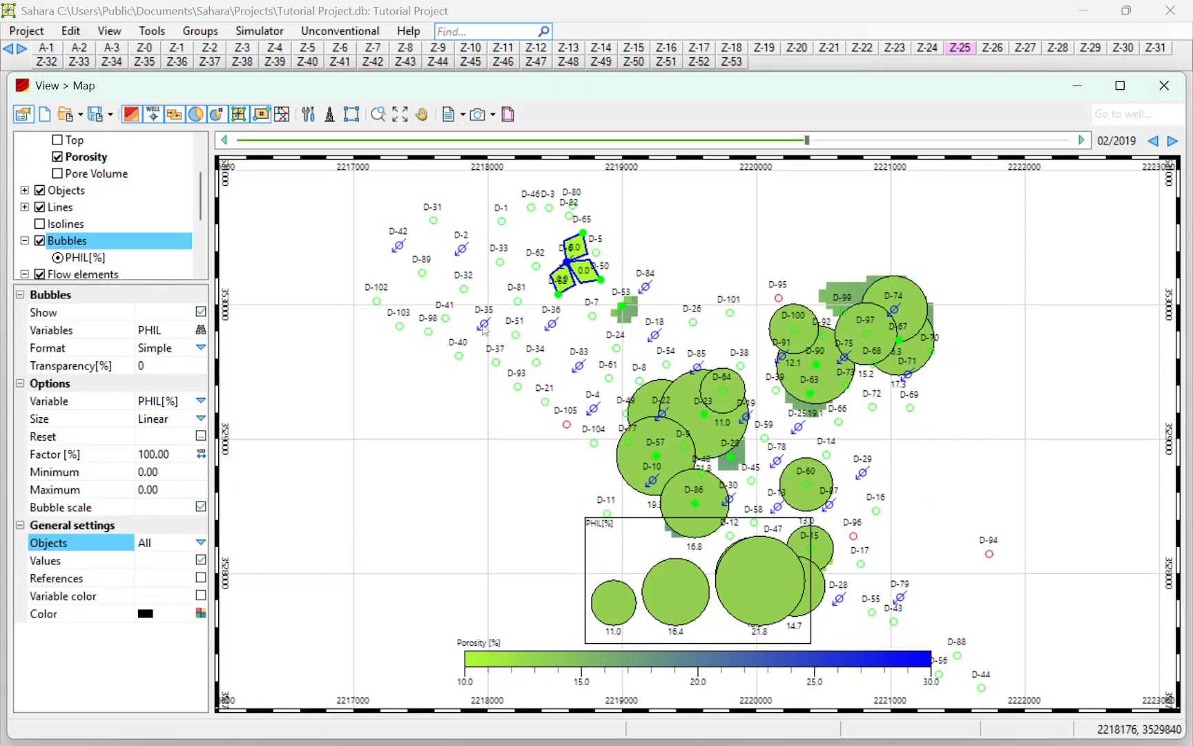
left_click(90, 258)
left_click(201, 330)
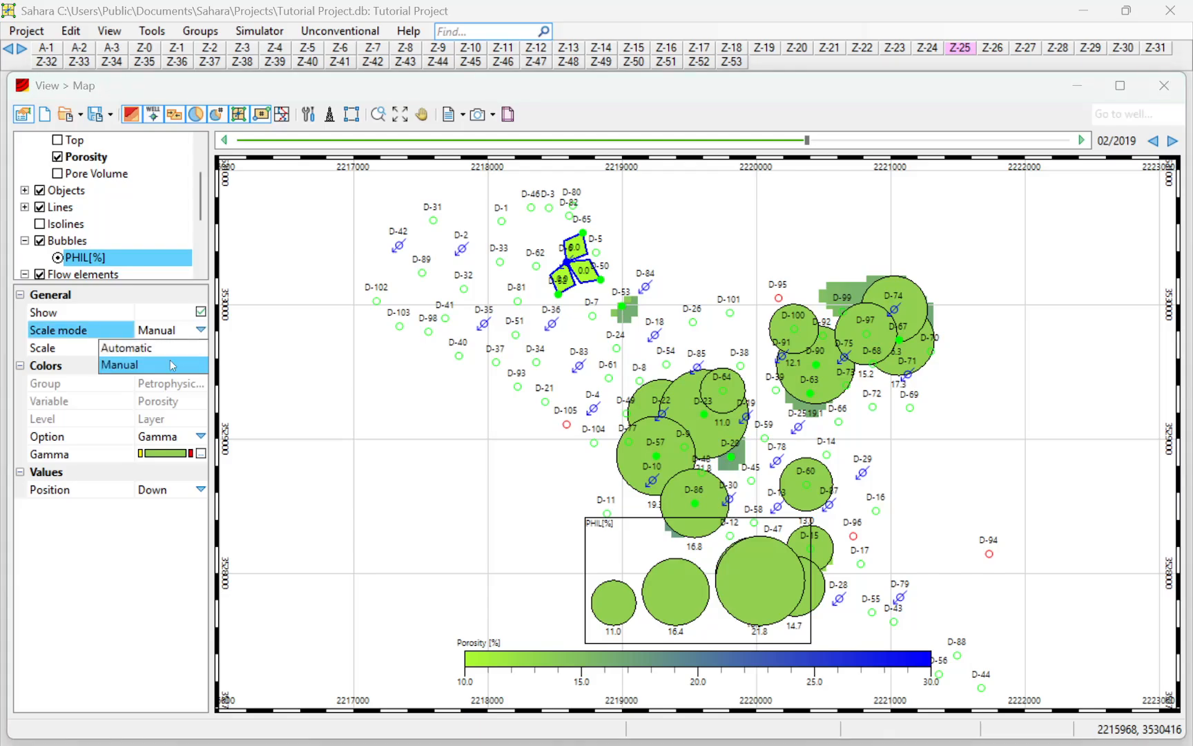
left_click(172, 347)
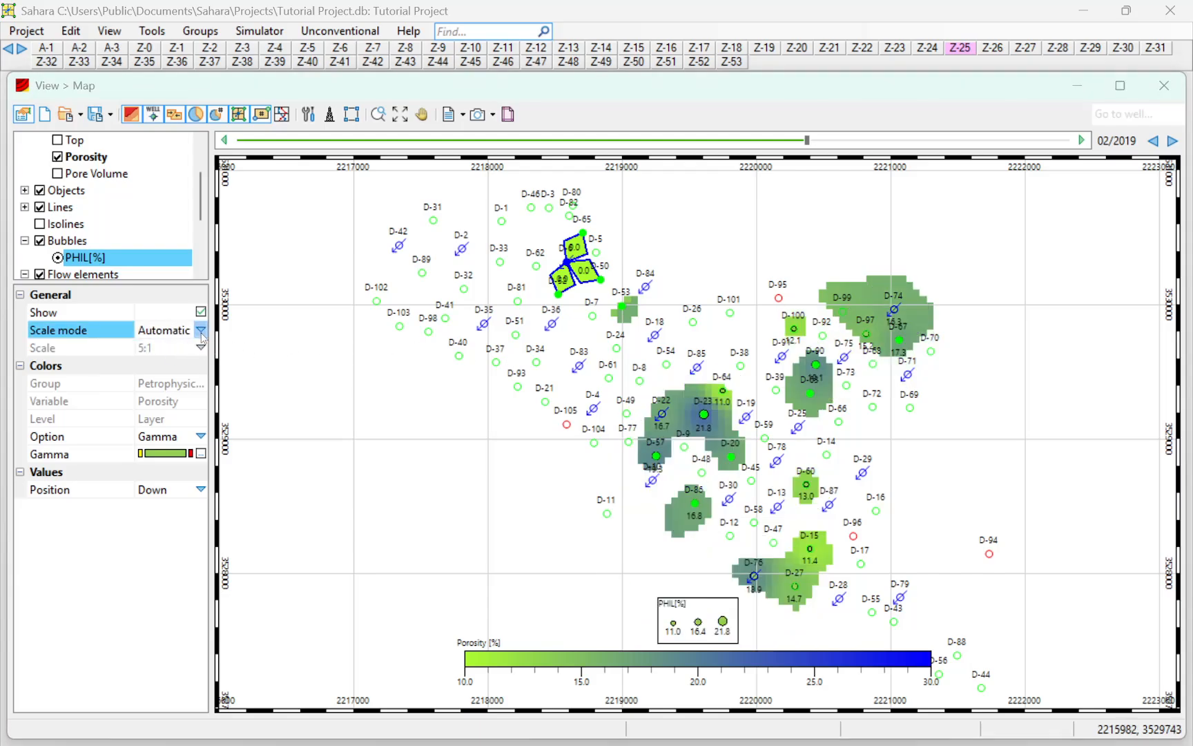
Set the PHIL[%] bubbles to Manual scale mode with a 10:1 scale
left_click(200, 330)
left_click(200, 364)
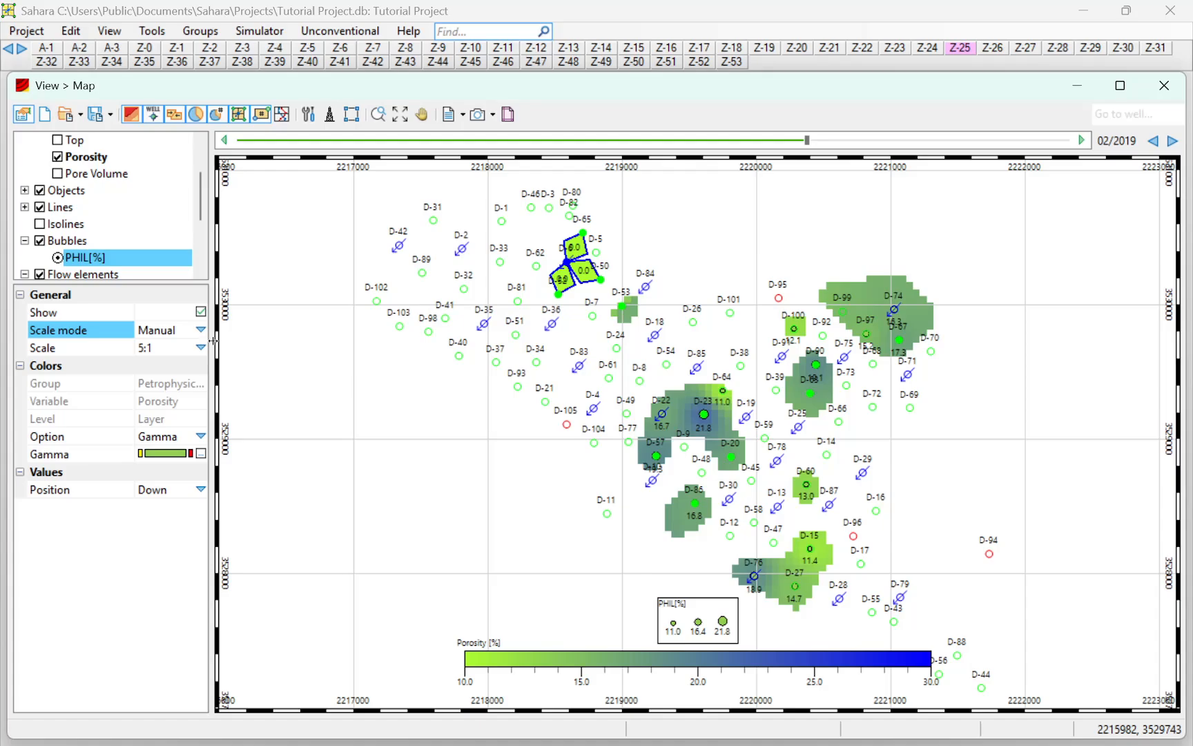
left_click(173, 348)
left_click(200, 347)
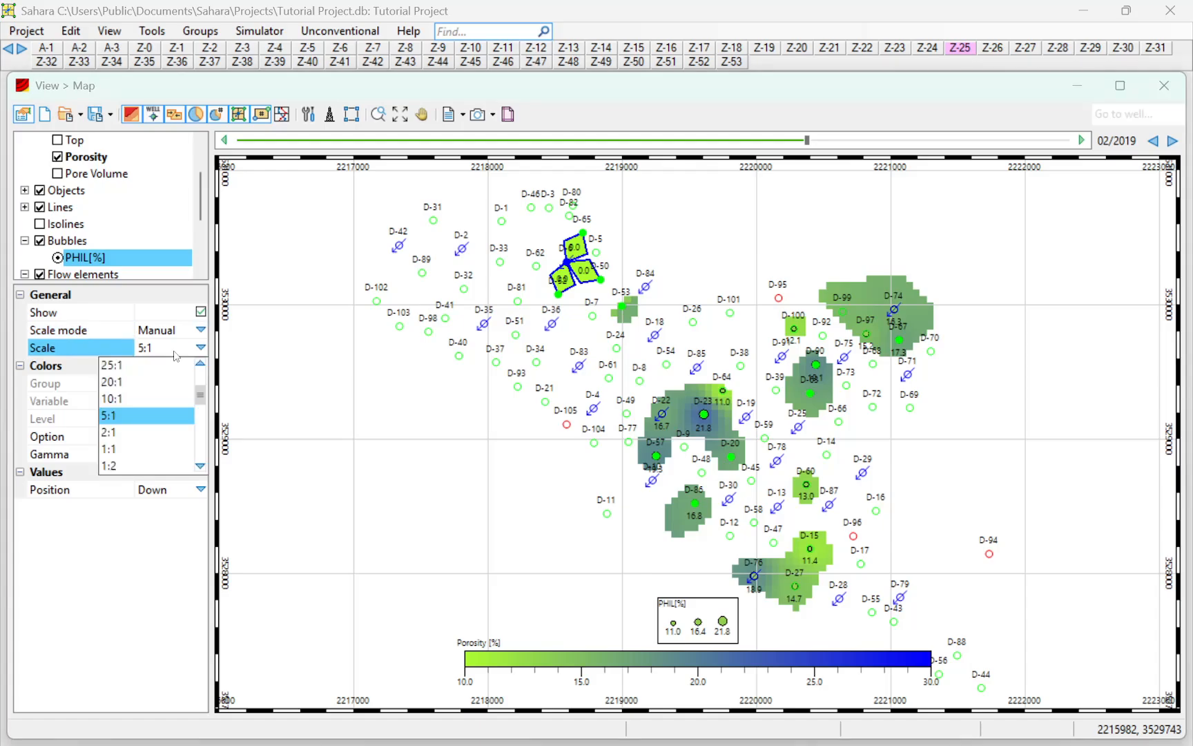
left_click(140, 392)
scroll(801, 450, "up", 1)
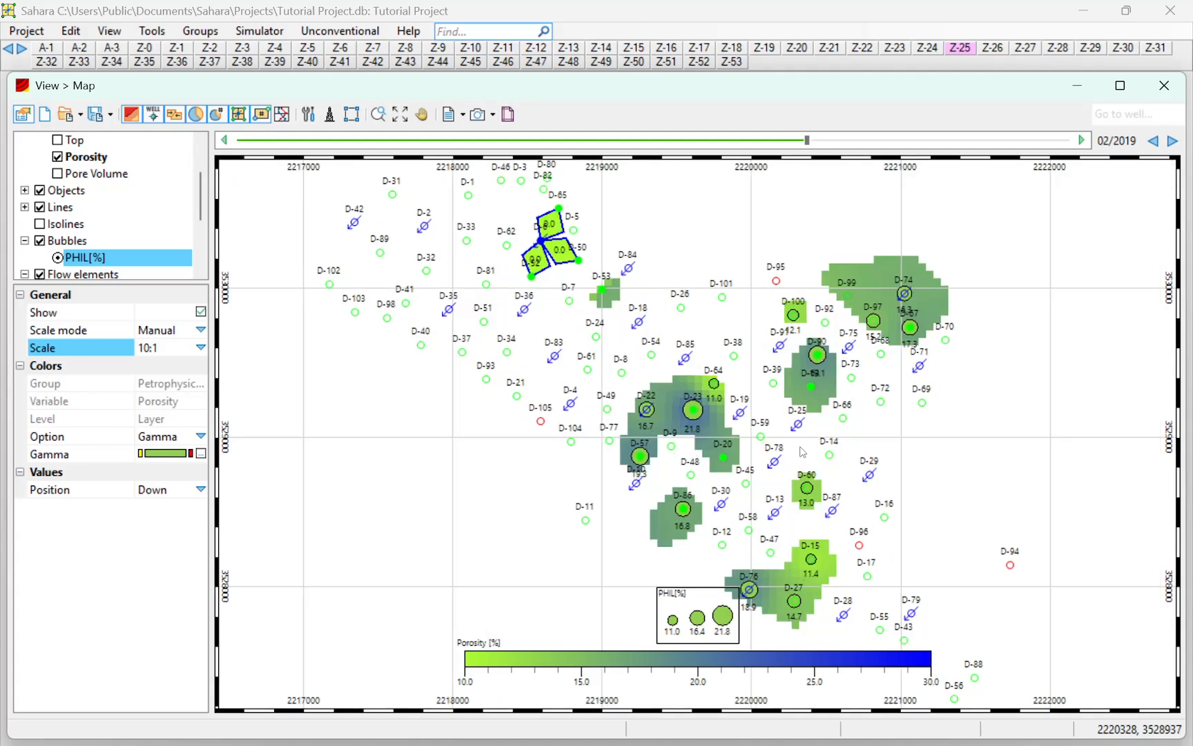
Hide the Porosity base map and examine the PHIL[%] bubbles in relation to the flow elements around D-6
left_click(58, 163)
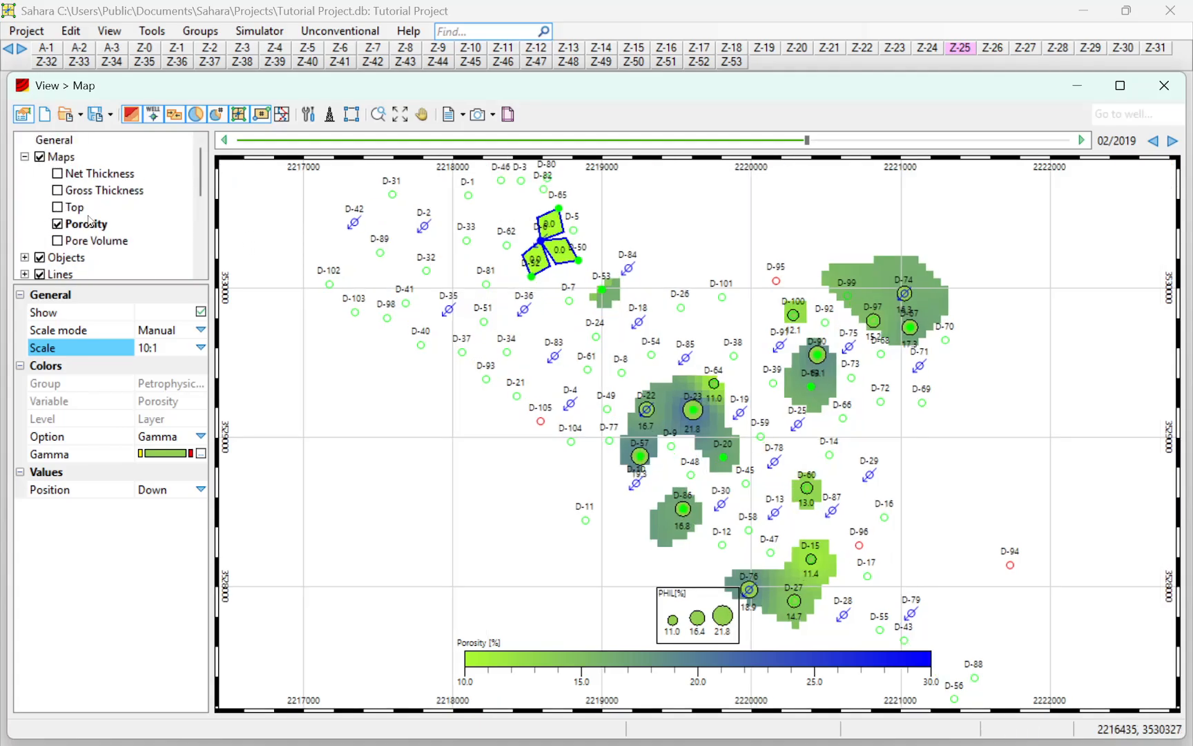
left_click(57, 224)
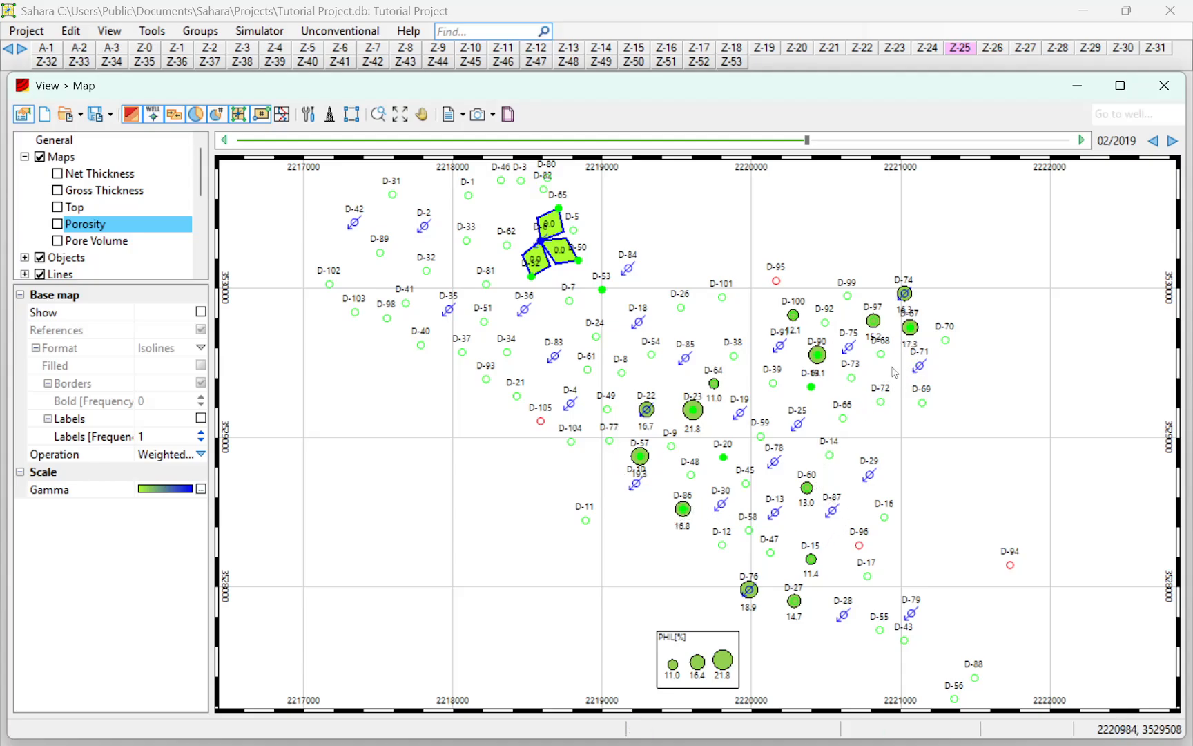
scroll(581, 263, "up", 3)
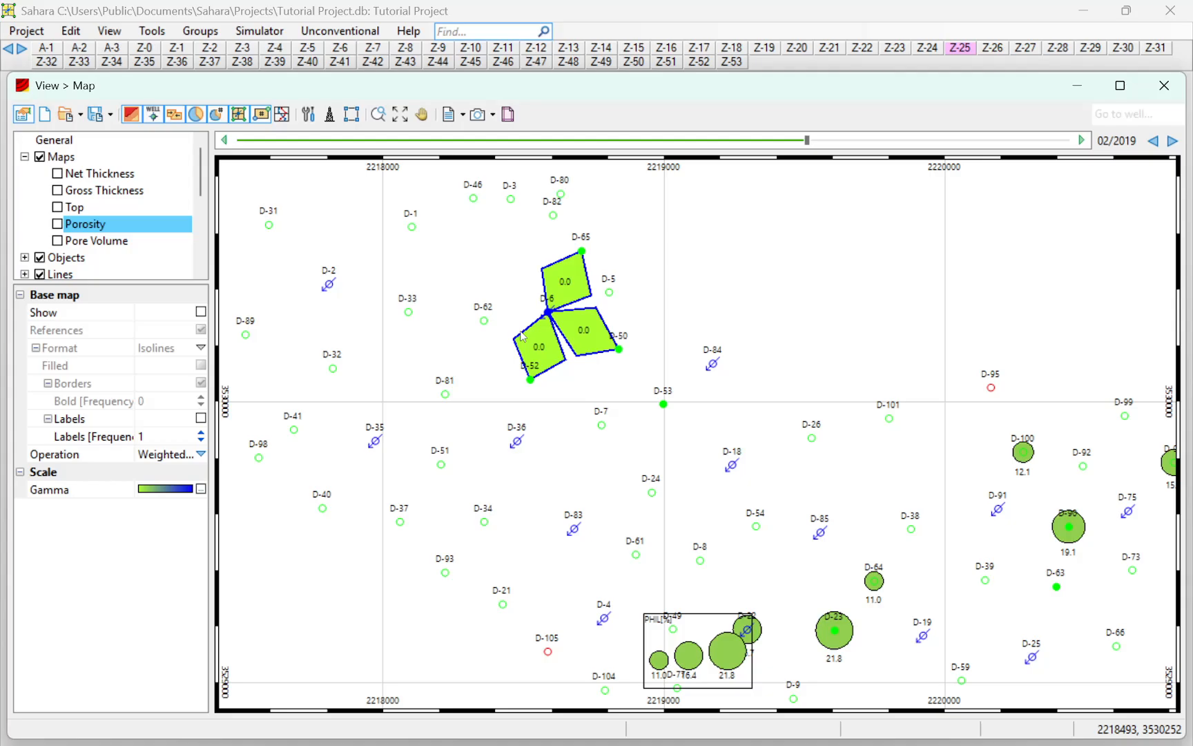
scroll(516, 340, "down", 3)
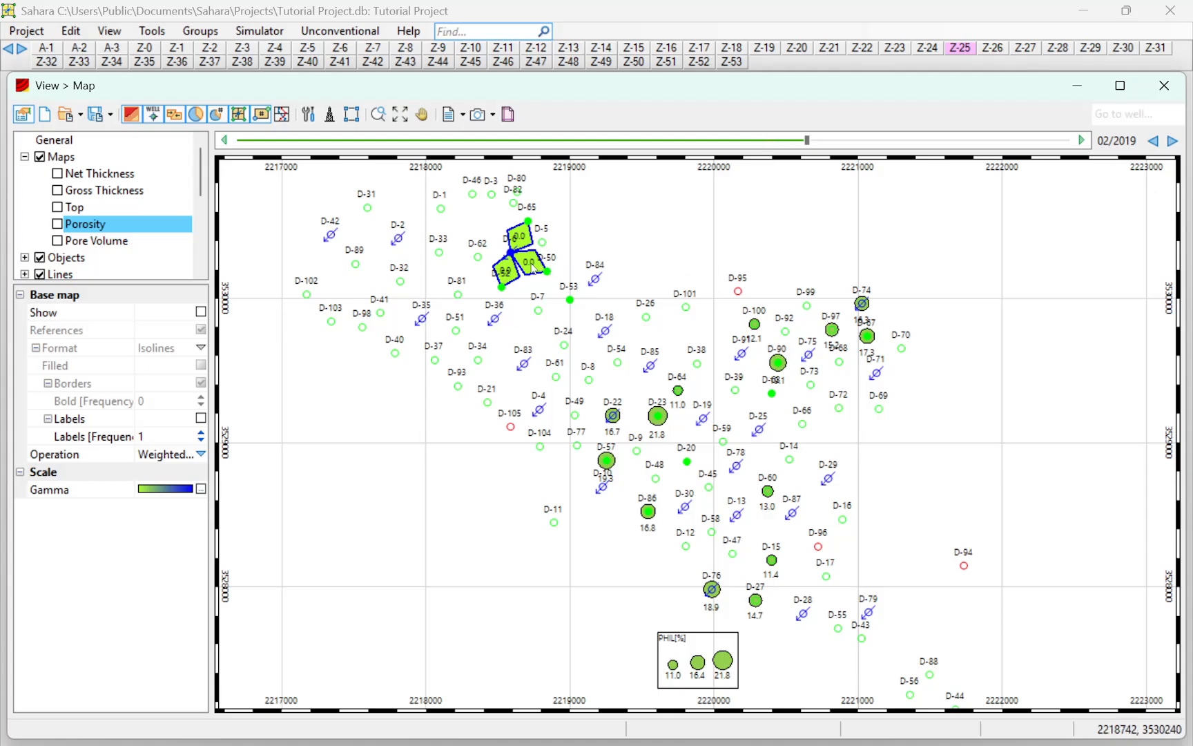
scroll(533, 247, "down", 1)
scroll(537, 242, "up", 1)
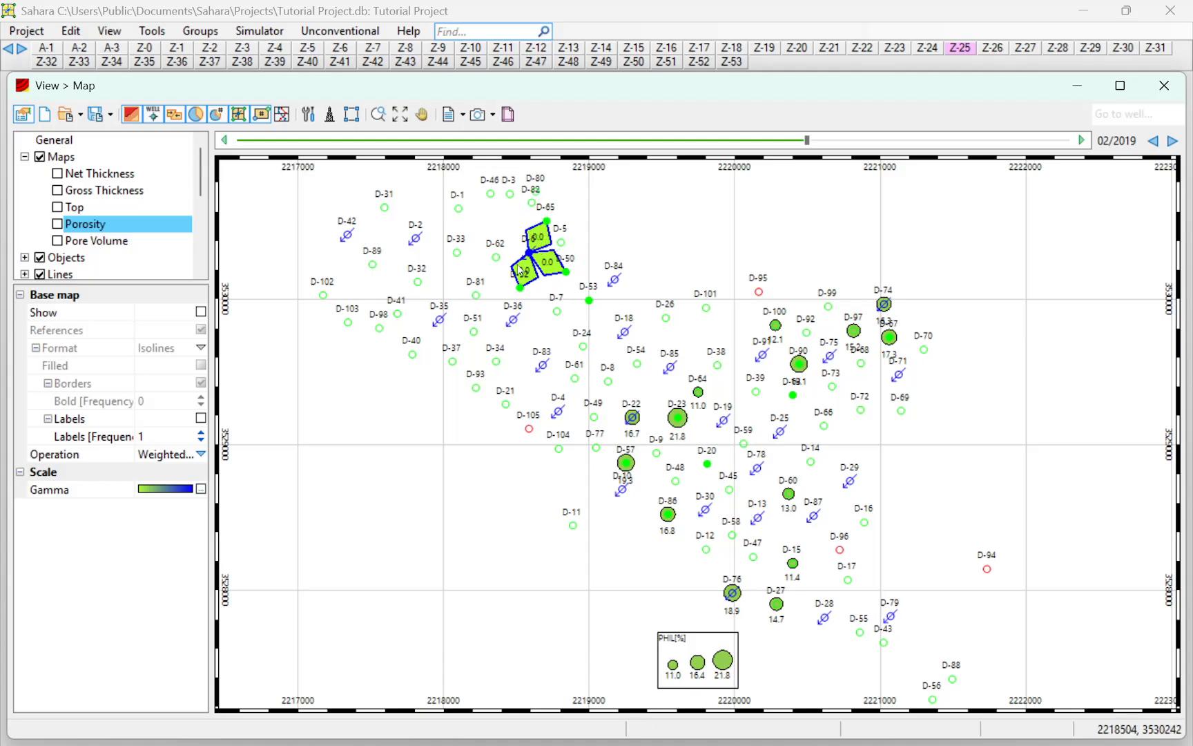
scroll(542, 227, "up", 5)
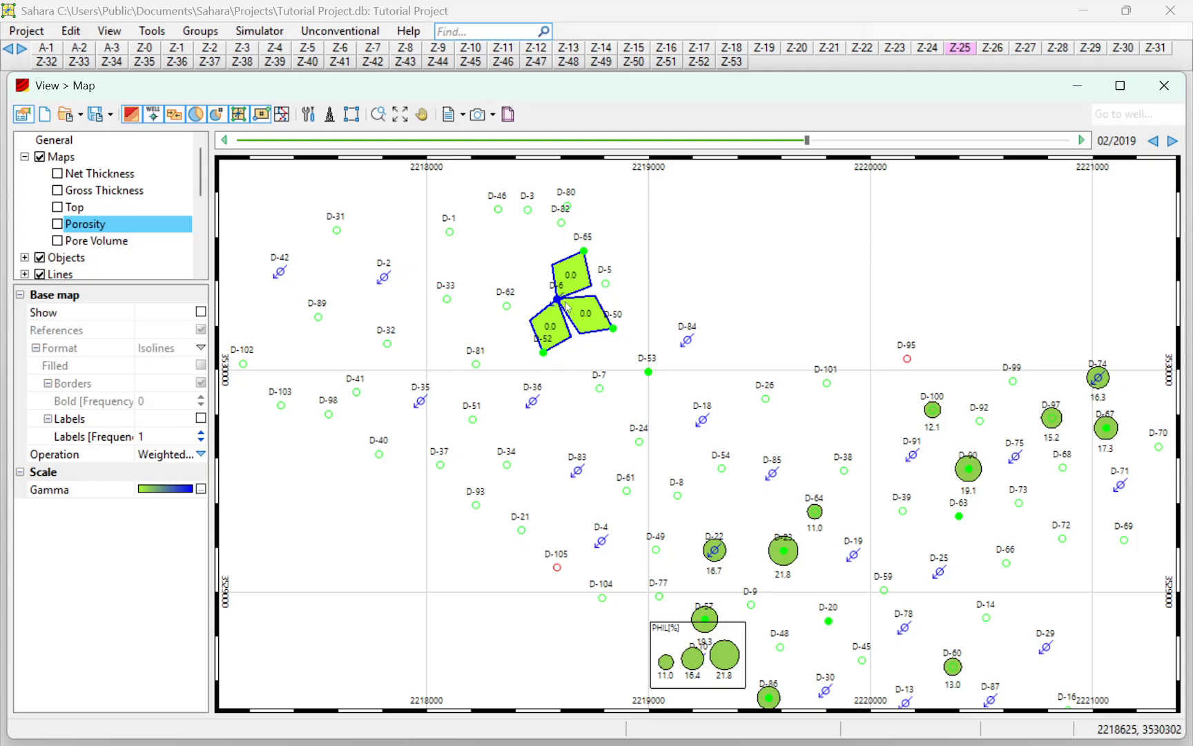
scroll(569, 311, "down", 3)
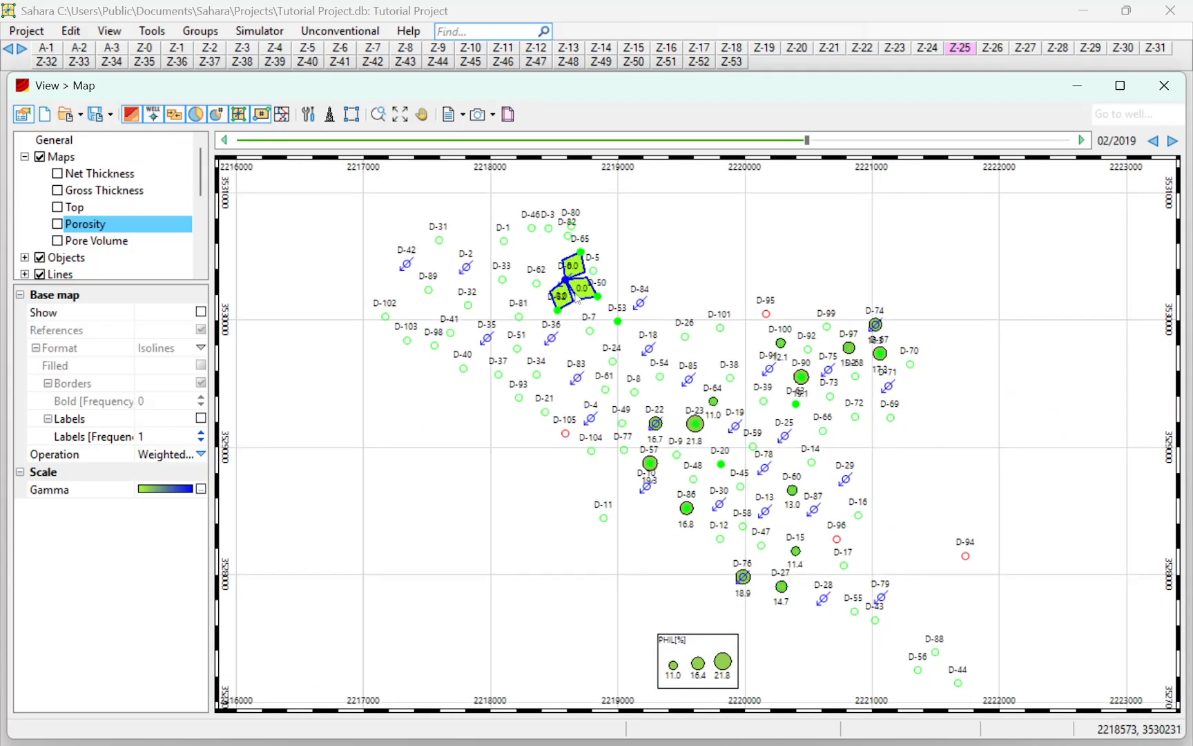